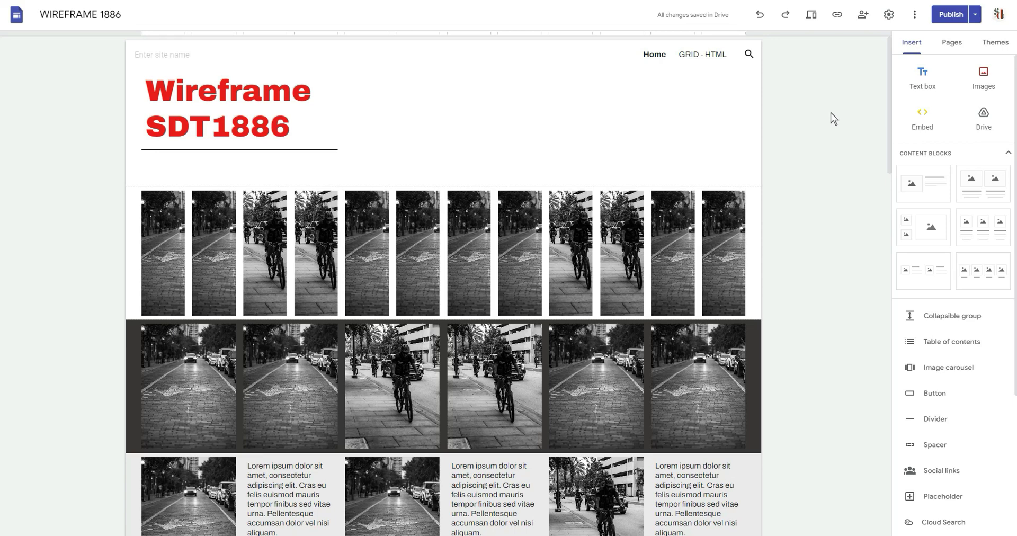
- Open the spacing settings of the site's active WIREFRAME 1886 theme for editing
{"action": "left_click", "coordinate": [996, 43]}
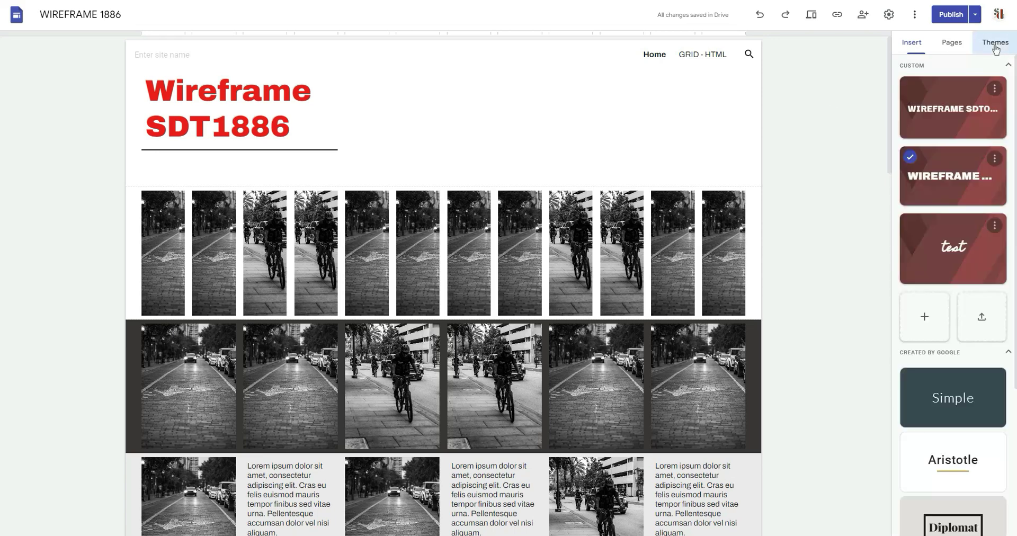
{"action": "left_click", "coordinate": [995, 158]}
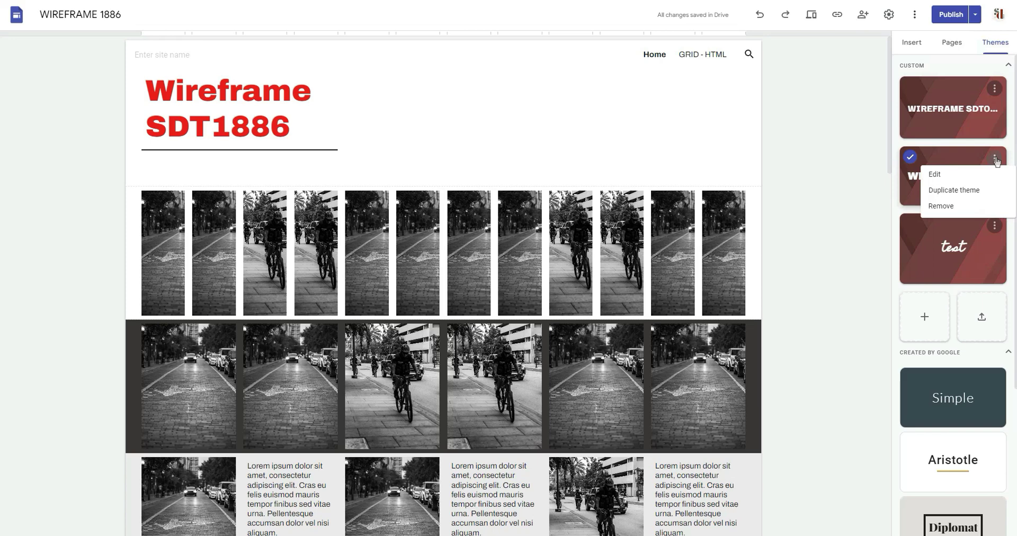
{"action": "left_click", "coordinate": [959, 179]}
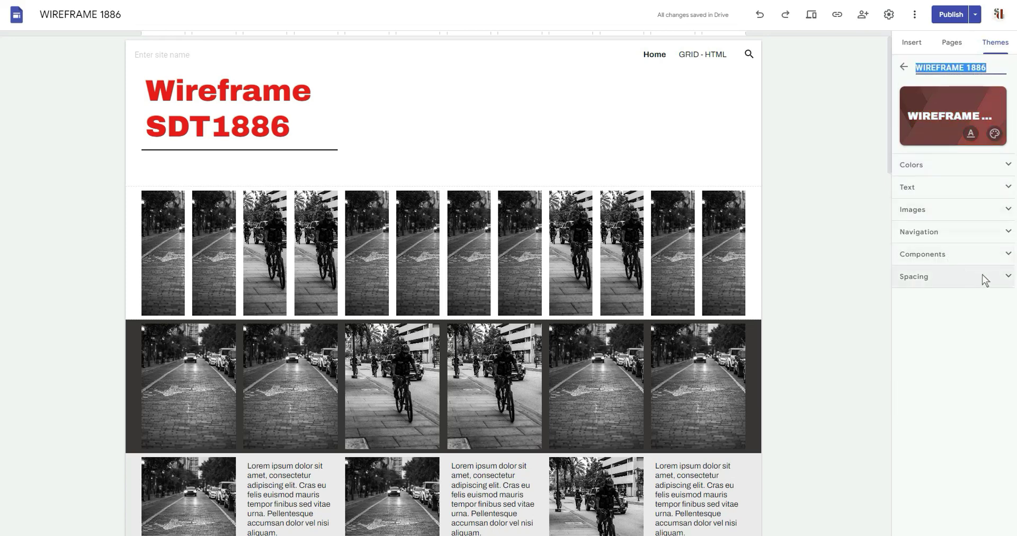
{"action": "left_click", "coordinate": [934, 278]}
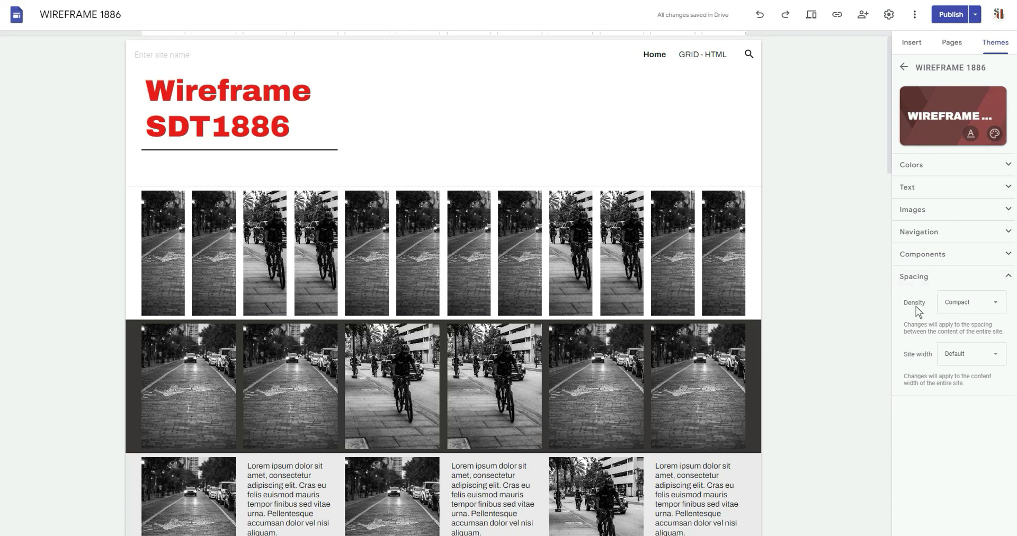
- Try the Cozy and Comfortable spacing densities on the site, and set the density back to Compact
{"action": "left_click", "coordinate": [954, 307]}
{"action": "left_click", "coordinate": [965, 351]}
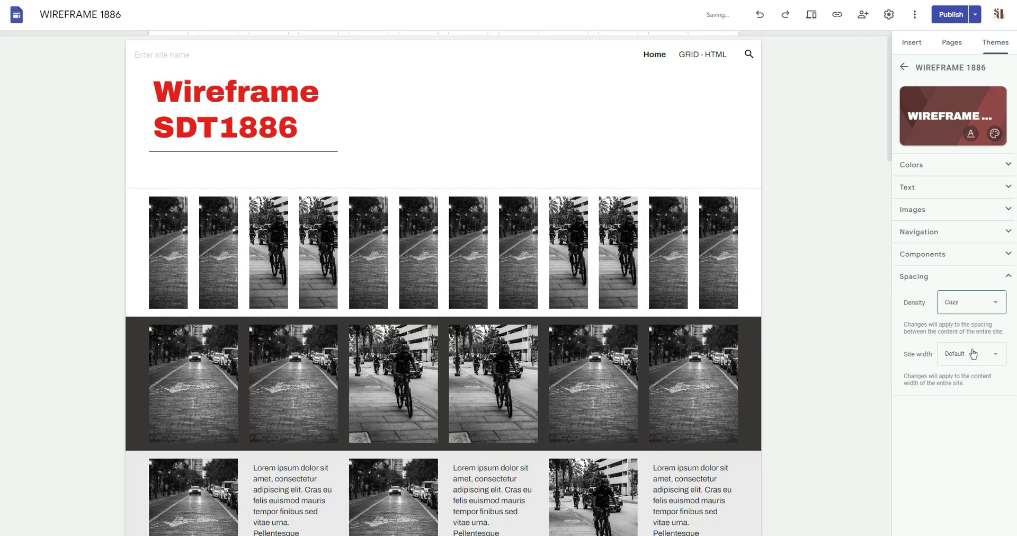
{"action": "left_click", "coordinate": [961, 307]}
{"action": "left_click", "coordinate": [961, 374]}
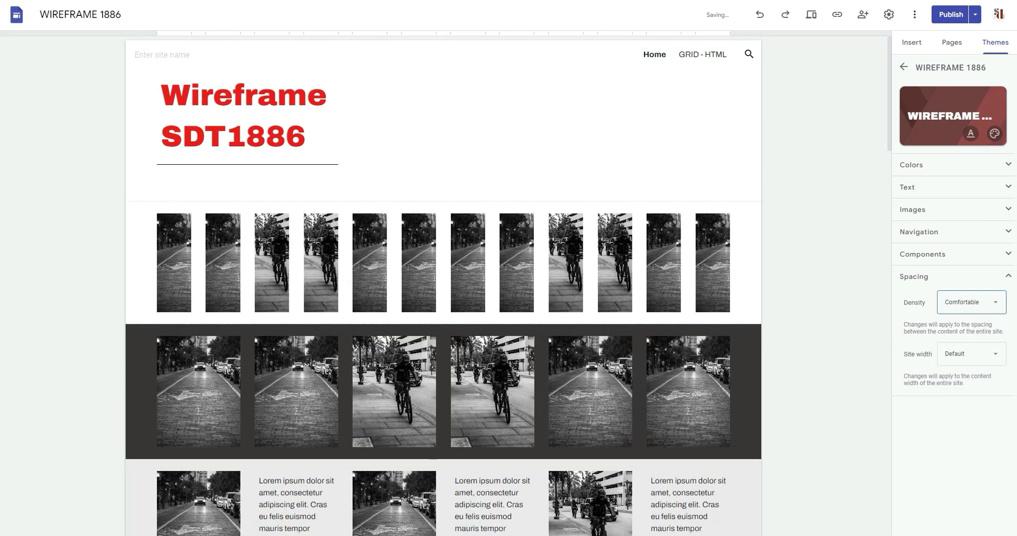
{"action": "left_click", "coordinate": [959, 304]}
{"action": "left_click", "coordinate": [948, 328]}
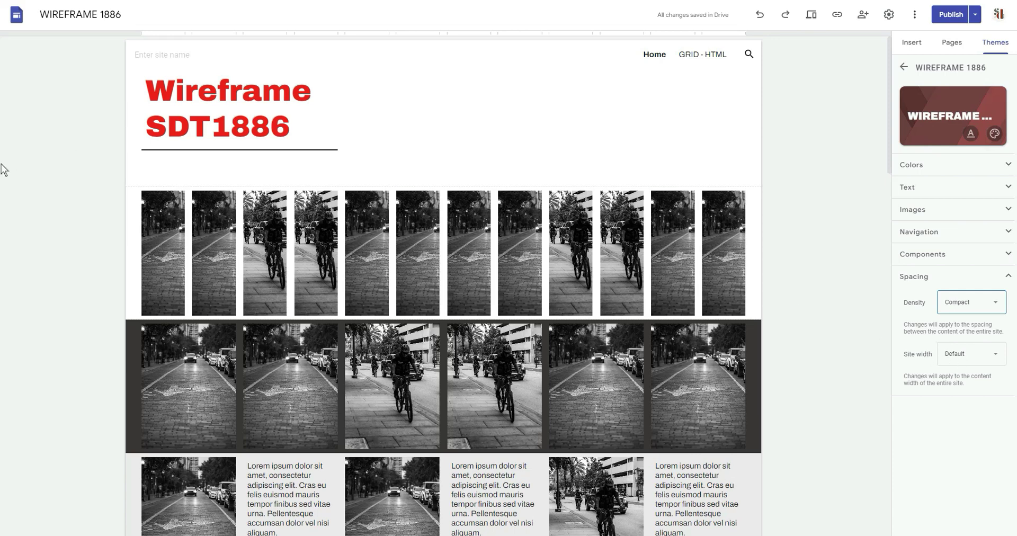
- Preview the home page at the default site width and look through it from header to the lower sections
{"action": "left_click", "coordinate": [811, 14]}
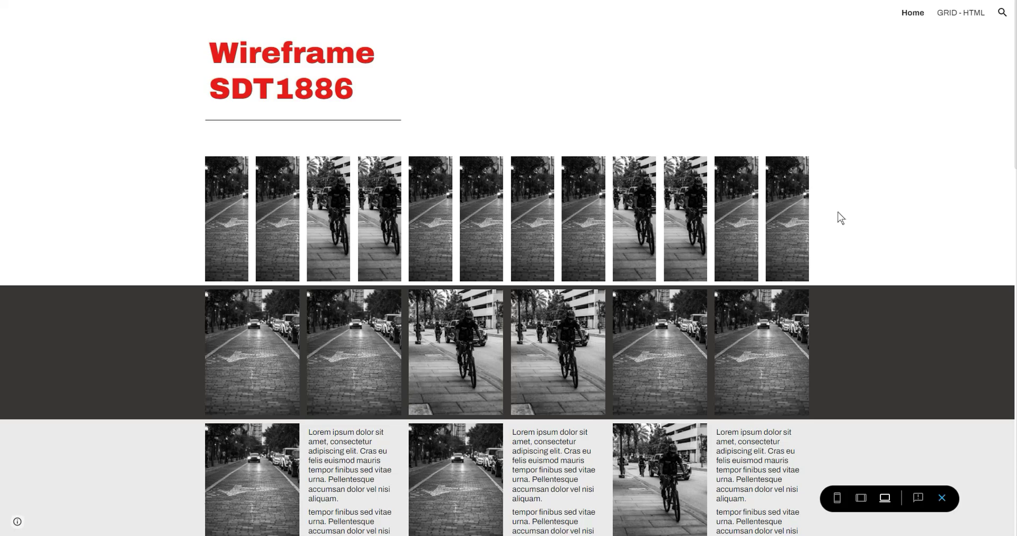
{"action": "scroll", "coordinate": [775, 358], "scroll_direction": "down", "scroll_amount": 20}
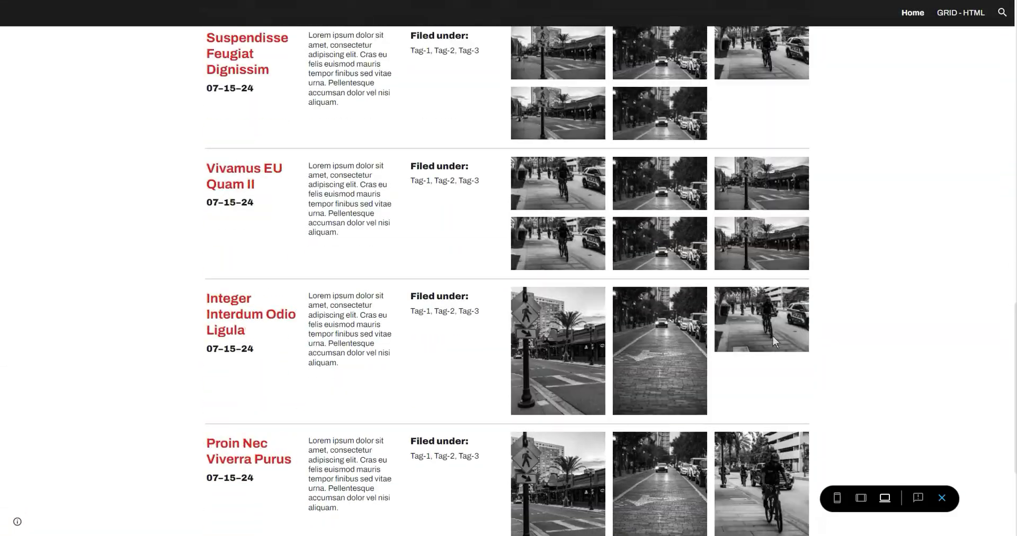
{"action": "scroll", "coordinate": [837, 376], "scroll_direction": "up", "scroll_amount": 20}
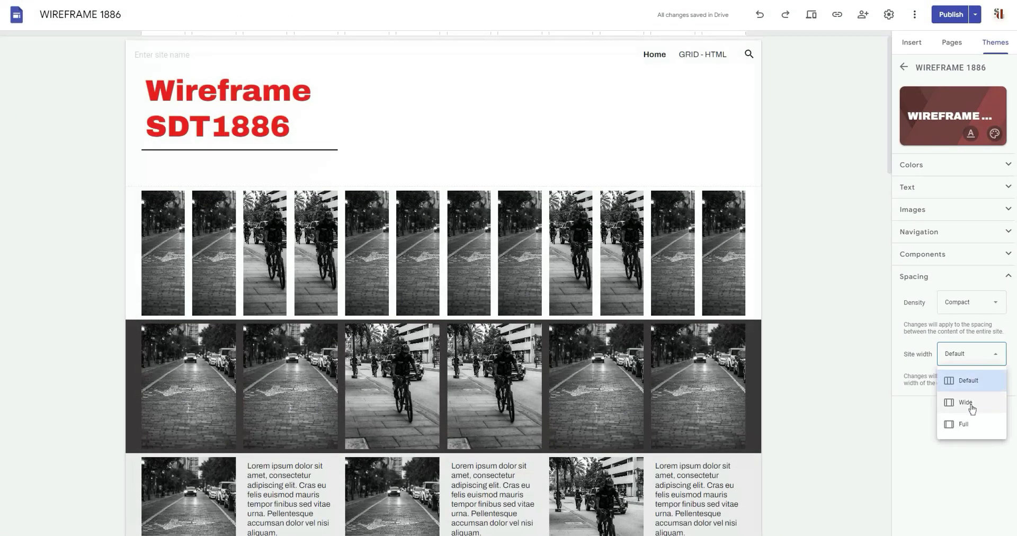
- Set the theme's site width to Wide, look through the full home page in preview, and return to the editor
{"action": "left_click", "coordinate": [965, 402]}
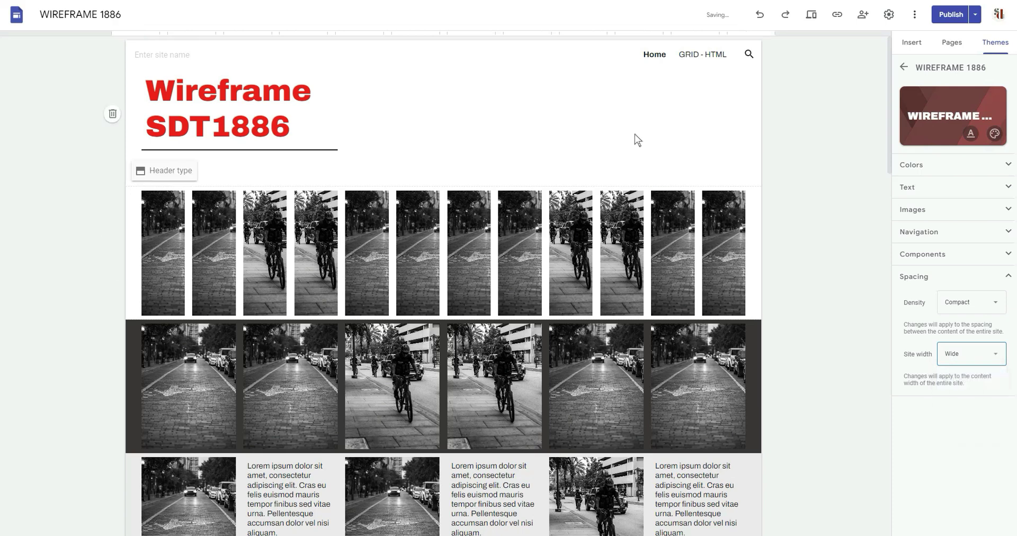
{"action": "left_click", "coordinate": [812, 16]}
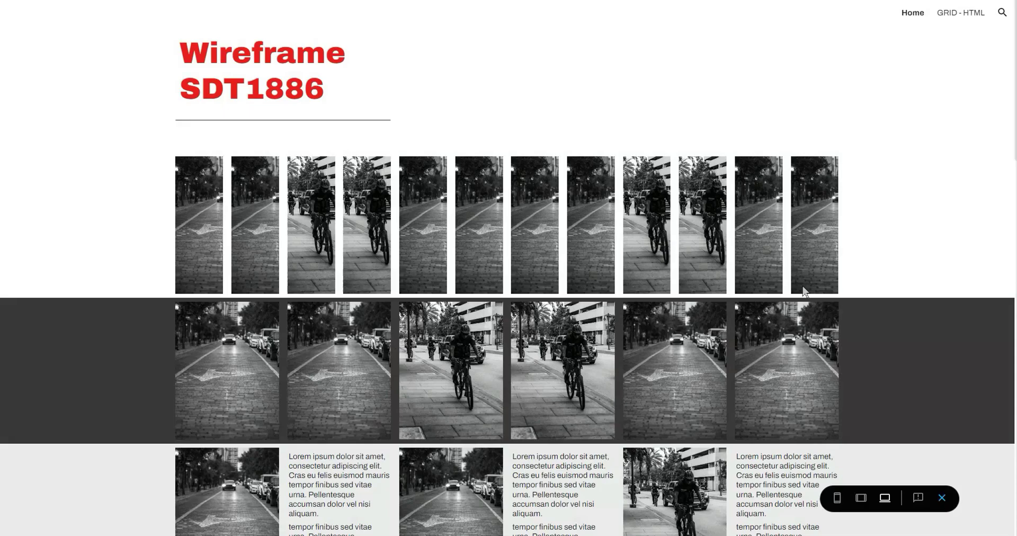
{"action": "scroll", "coordinate": [109, 223], "scroll_direction": "down", "scroll_amount": 8}
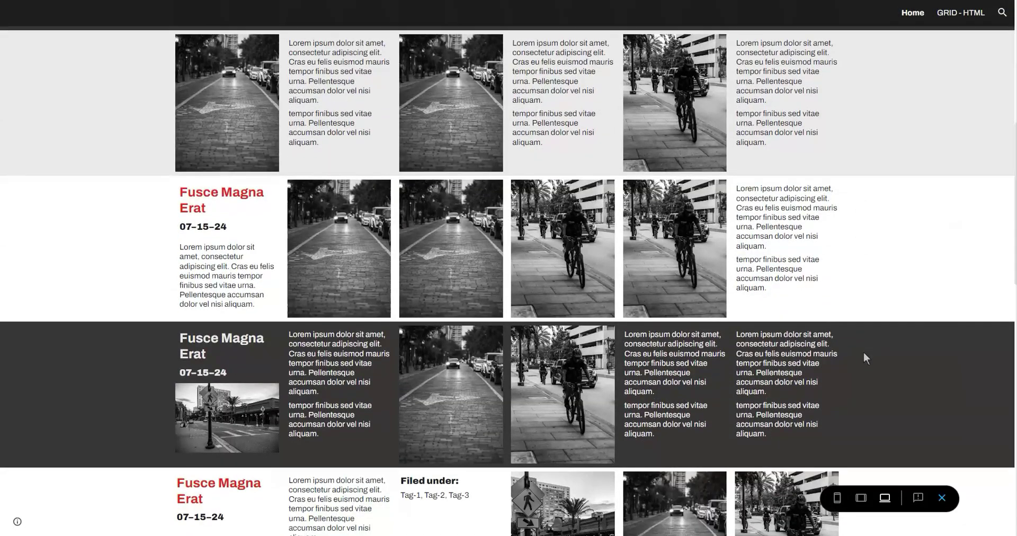
{"action": "scroll", "coordinate": [869, 355], "scroll_direction": "down", "scroll_amount": 15}
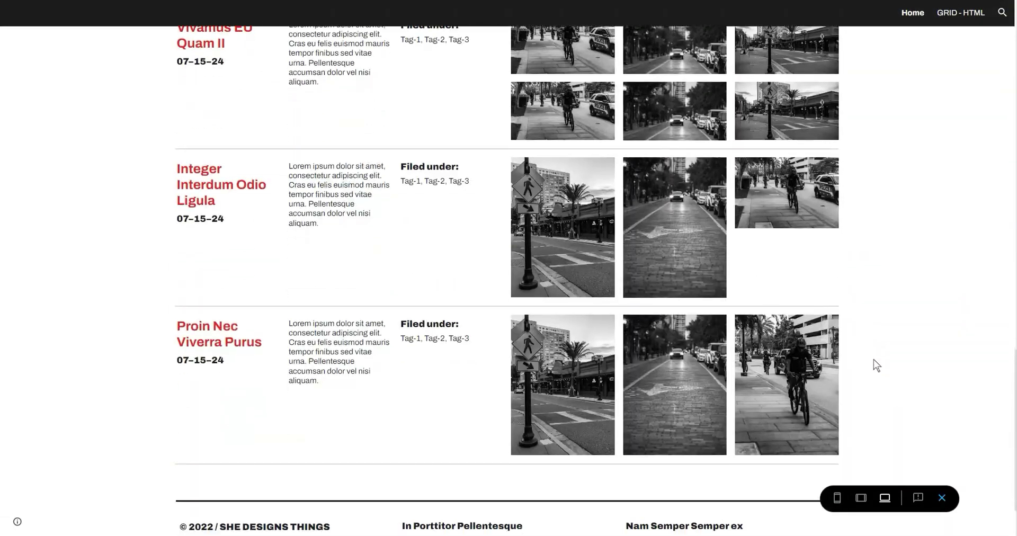
{"action": "scroll", "coordinate": [873, 359], "scroll_direction": "down", "scroll_amount": 2}
{"action": "scroll", "coordinate": [886, 361], "scroll_direction": "up", "scroll_amount": 15}
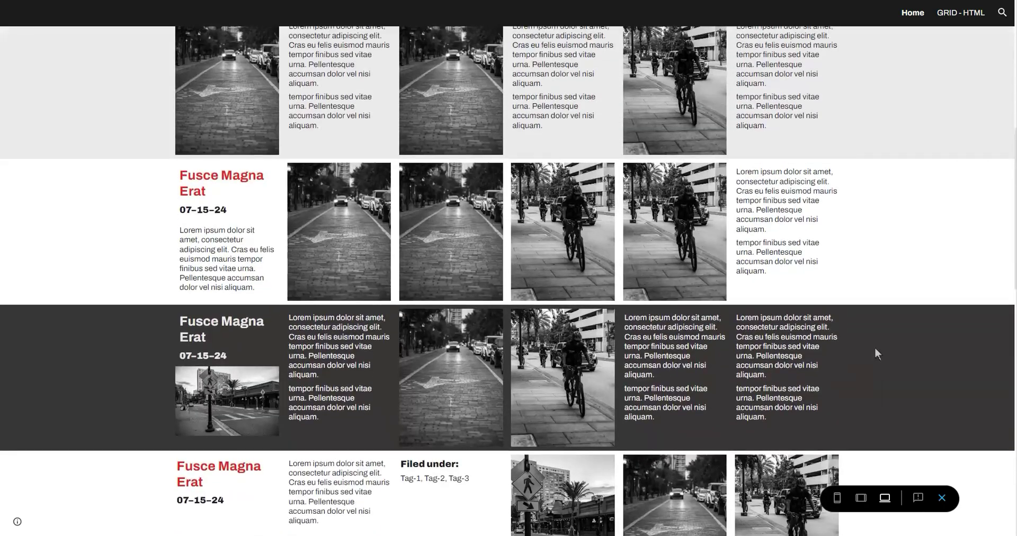
{"action": "scroll", "coordinate": [875, 348], "scroll_direction": "up", "scroll_amount": 15}
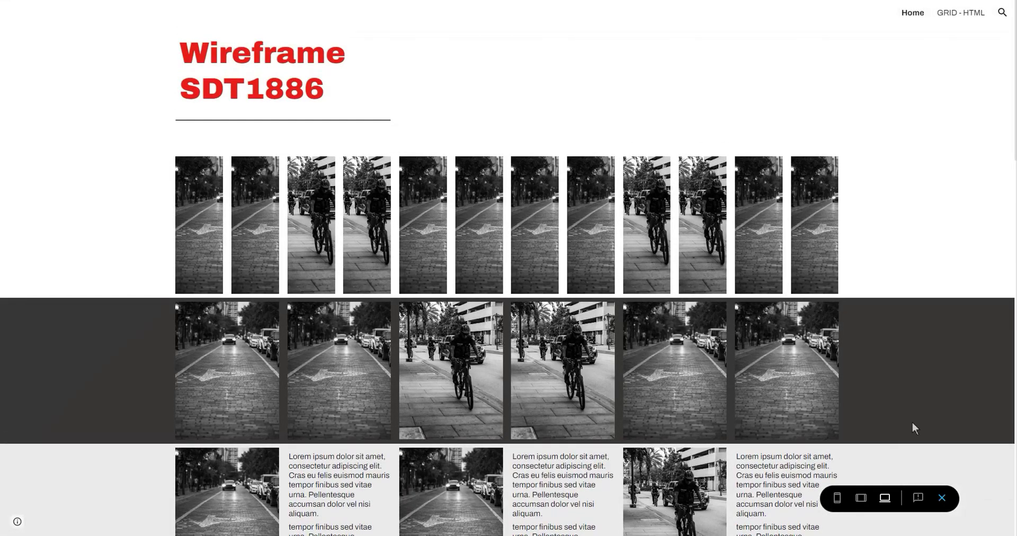
{"action": "left_click", "coordinate": [943, 499]}
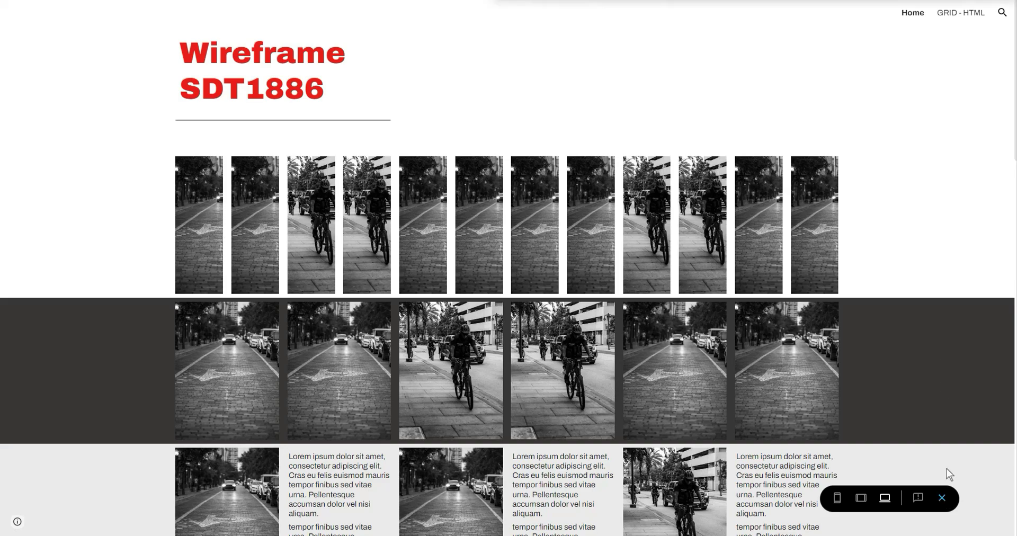
{"action": "left_click", "coordinate": [942, 499]}
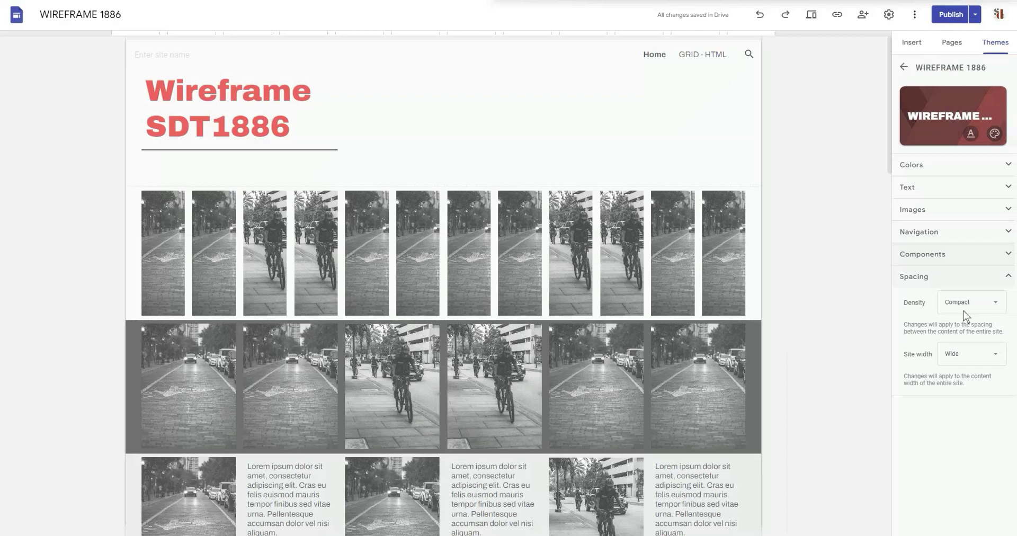
- Set the theme's site width to Full and preview the home page down to its footer
{"action": "left_click", "coordinate": [972, 354]}
{"action": "left_click", "coordinate": [962, 419]}
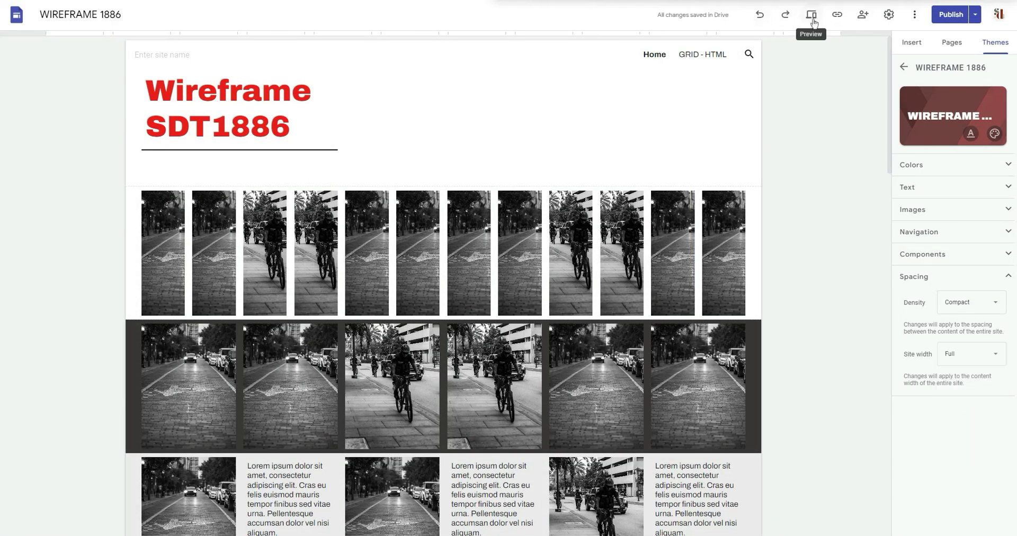
{"action": "key", "text": "ctrl+shift+p"}
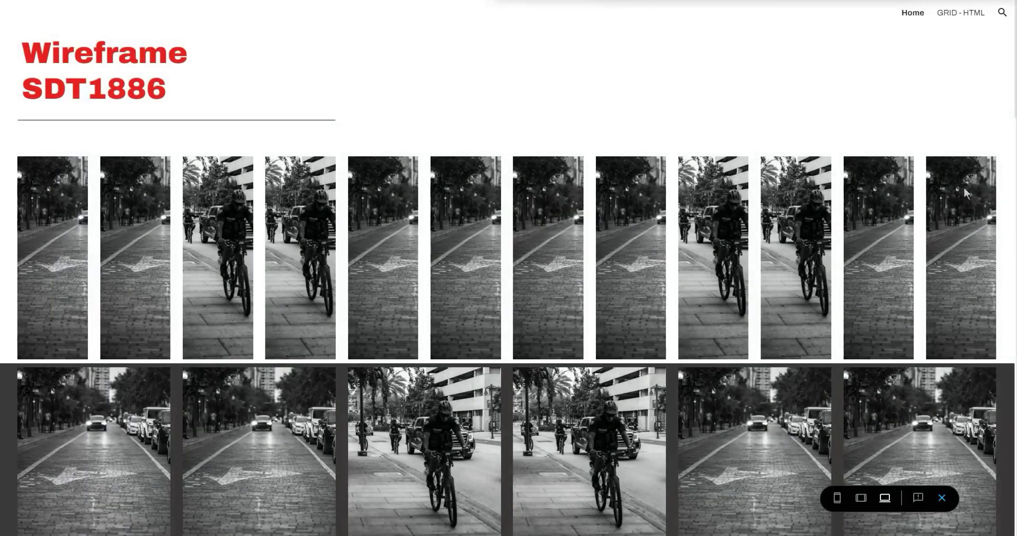
{"action": "scroll", "coordinate": [957, 183], "scroll_direction": "down", "scroll_amount": 20}
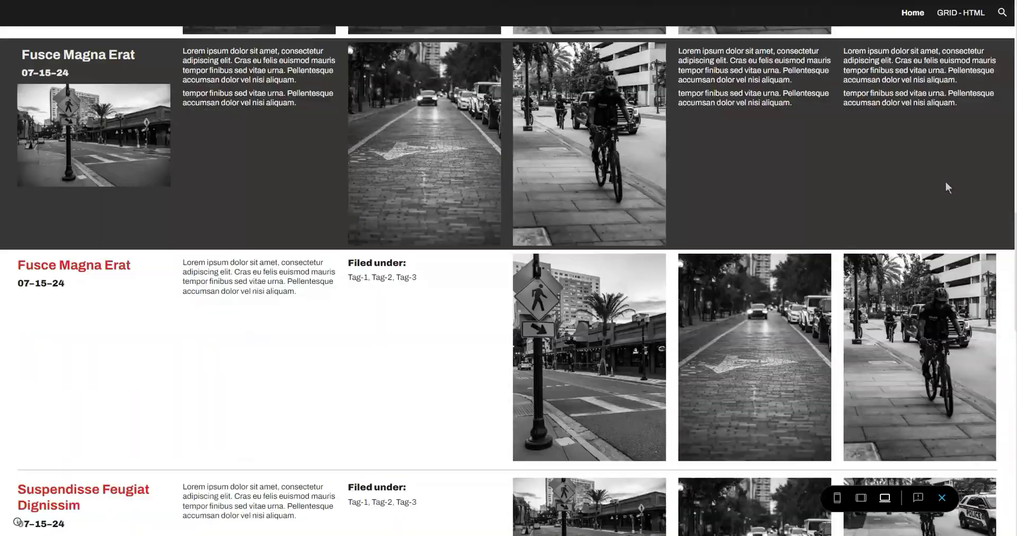
{"action": "scroll", "coordinate": [239, 295], "scroll_direction": "down", "scroll_amount": 15}
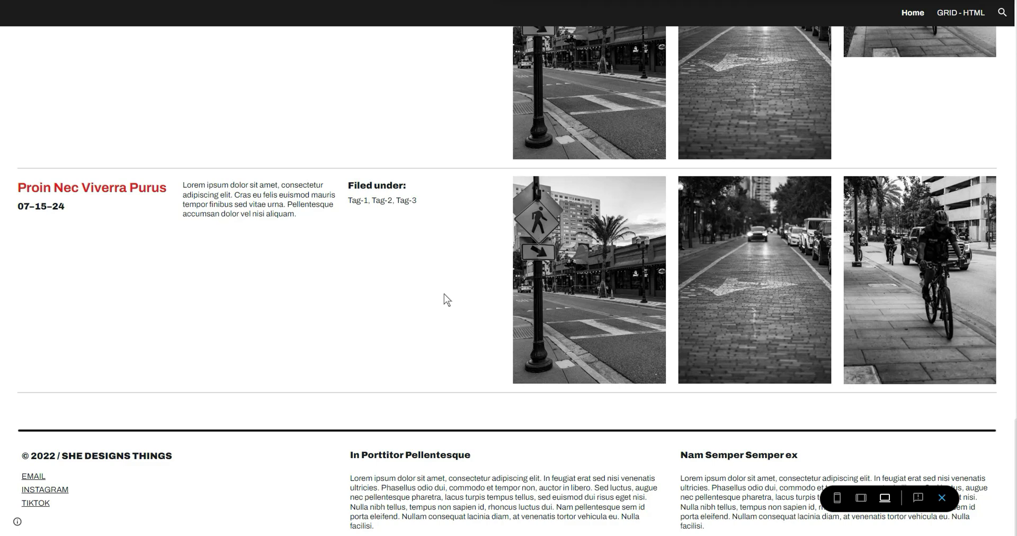
- Preview the full-width home page in the phone layout and look through it down to the footer
{"action": "left_click", "coordinate": [825, 504]}
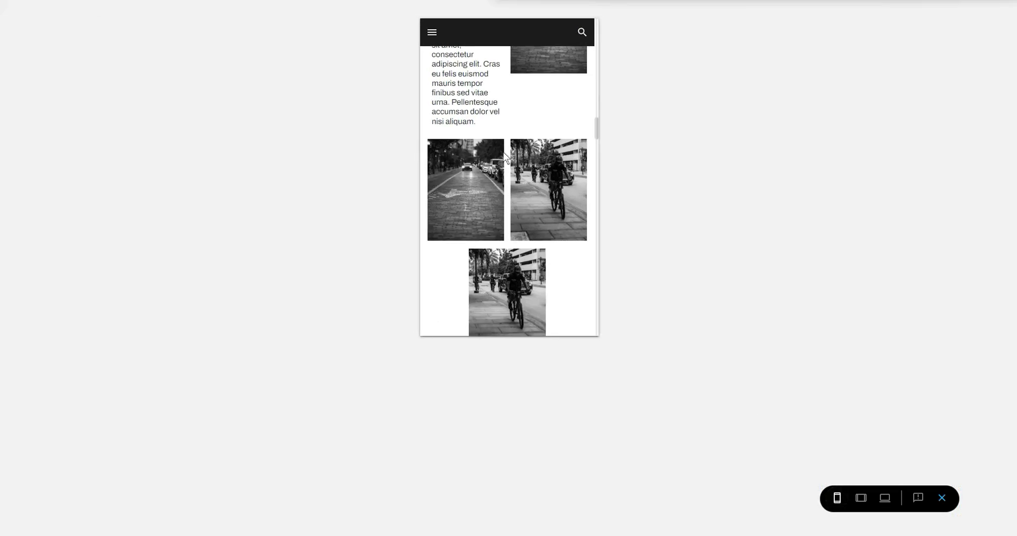
{"action": "scroll", "coordinate": [508, 159], "scroll_direction": "up", "scroll_amount": 10}
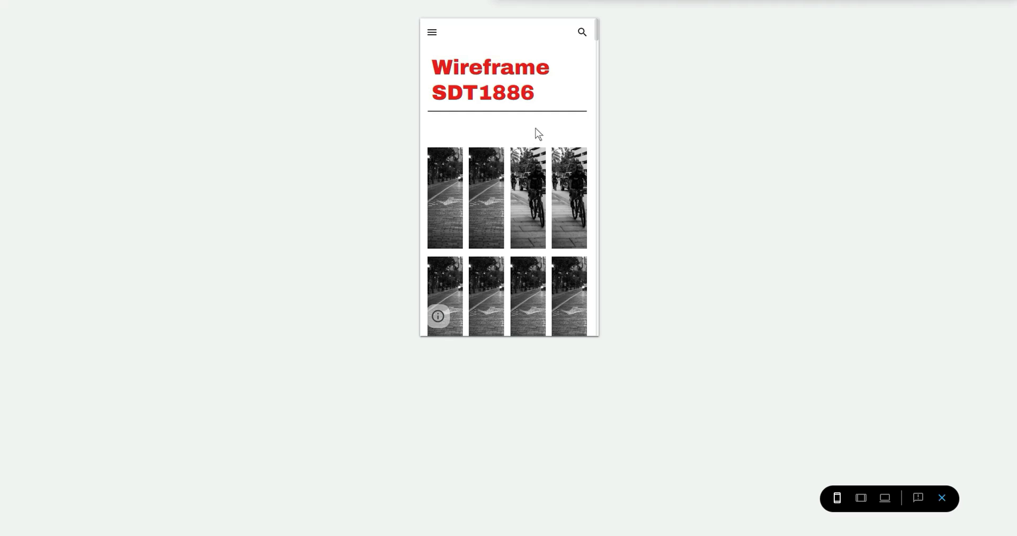
{"action": "scroll", "coordinate": [535, 128], "scroll_direction": "down", "scroll_amount": 5}
{"action": "scroll", "coordinate": [535, 130], "scroll_direction": "down", "scroll_amount": 10}
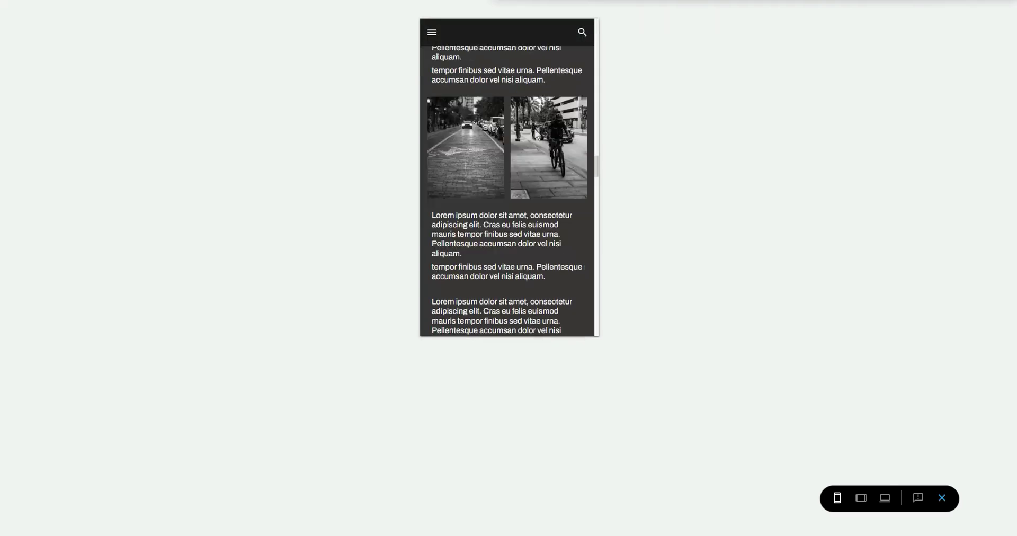
{"action": "scroll", "coordinate": [534, 138], "scroll_direction": "down", "scroll_amount": 10}
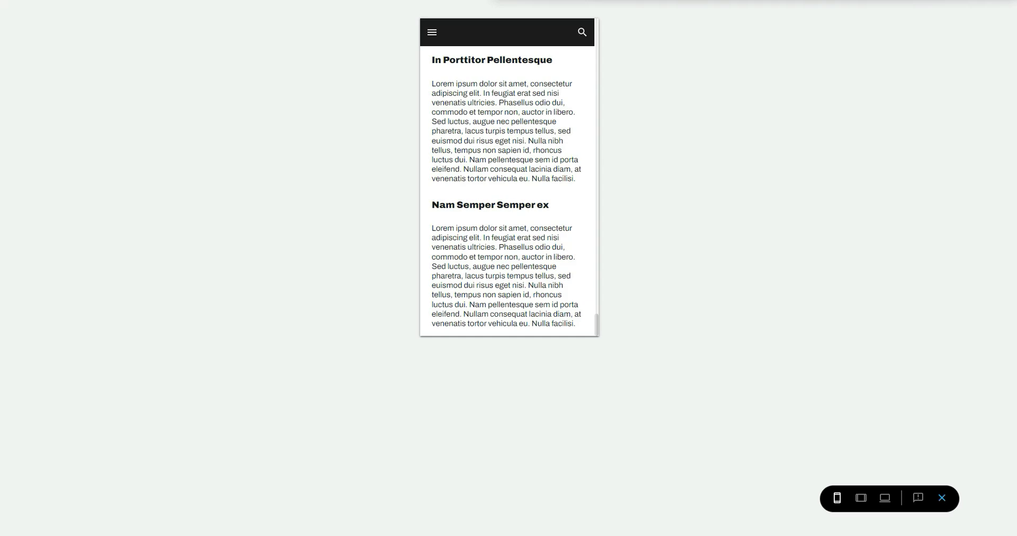
- Switch the preview back to the large-screen layout and review the image grid rows
{"action": "left_click", "coordinate": [885, 498]}
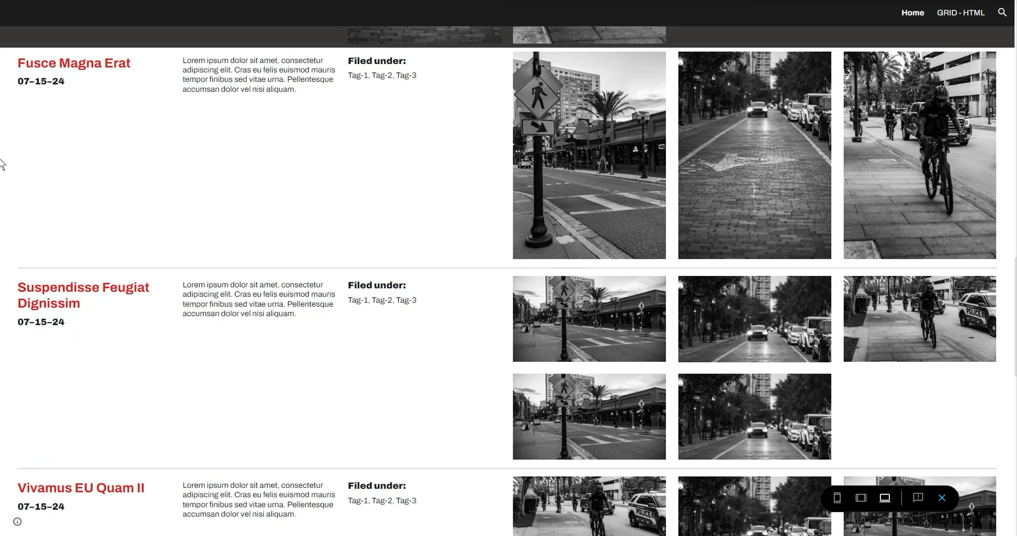
{"action": "scroll", "coordinate": [486, 227], "scroll_direction": "down", "scroll_amount": 15}
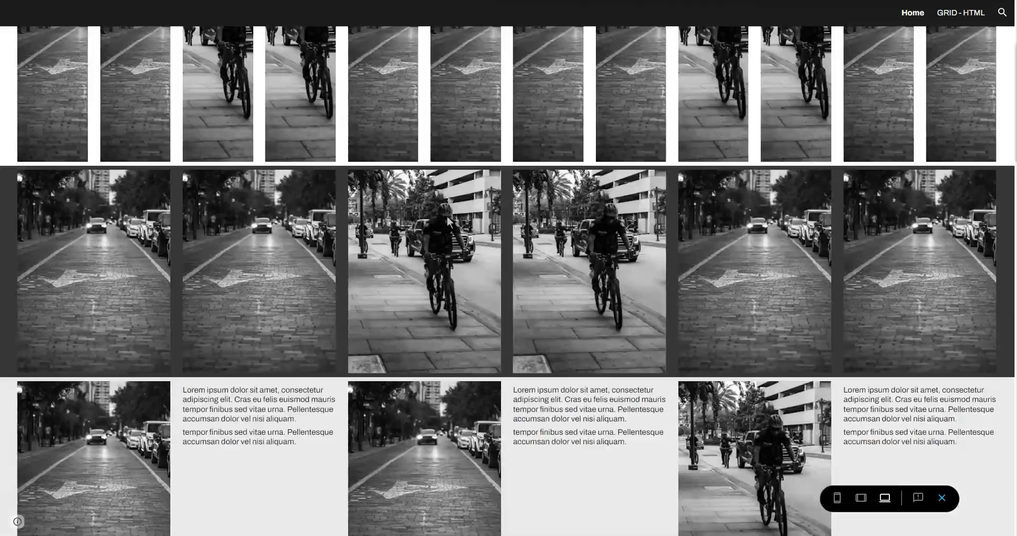
{"action": "scroll", "coordinate": [645, 189], "scroll_direction": "up", "scroll_amount": 2}
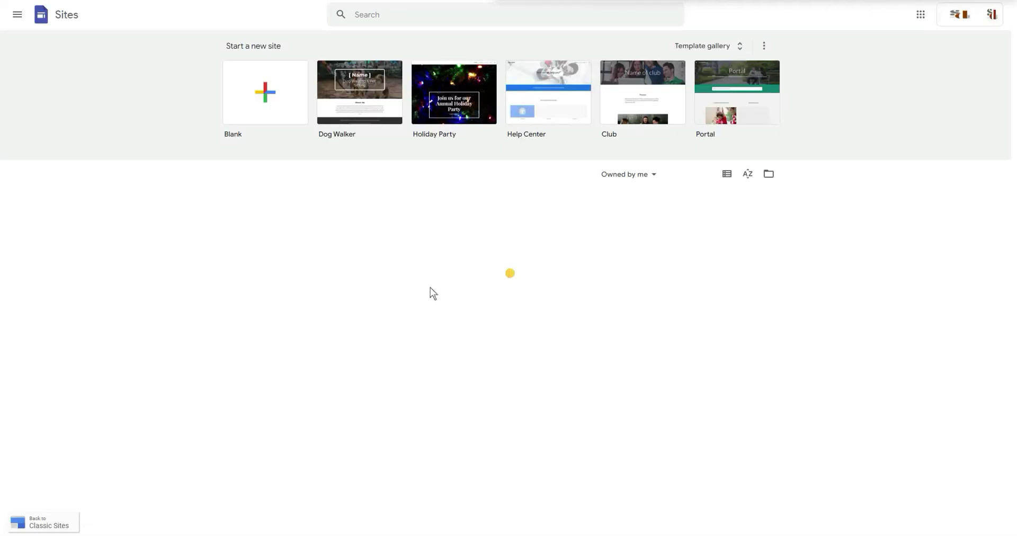
- Open the site LIVE VIEW - THE 1960'S - PRM from the Sites home and show its PLAYBALL theme's spacing settings
{"action": "left_click", "coordinate": [387, 244]}
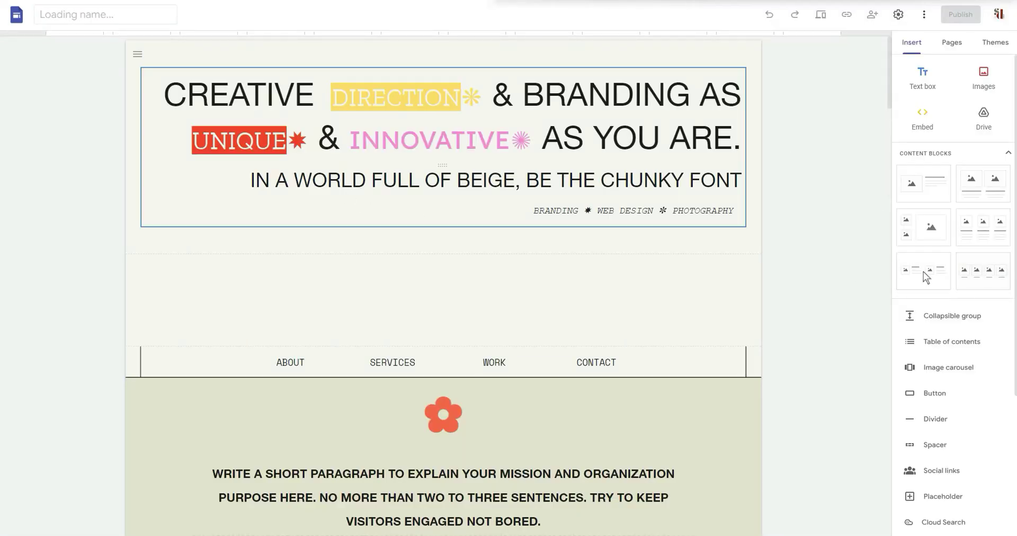
{"action": "left_click", "coordinate": [995, 45]}
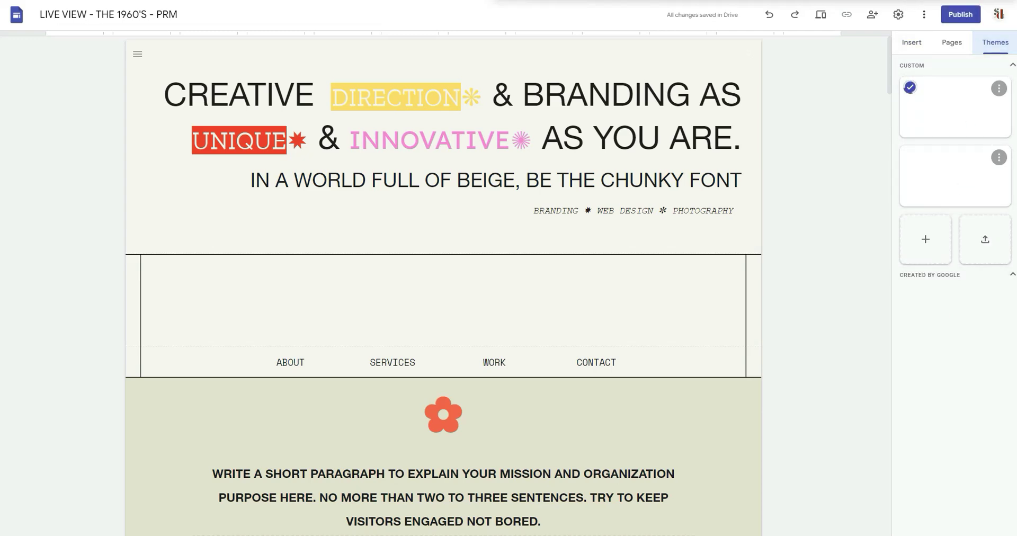
{"action": "scroll", "coordinate": [792, 86], "scroll_direction": "down", "scroll_amount": 20}
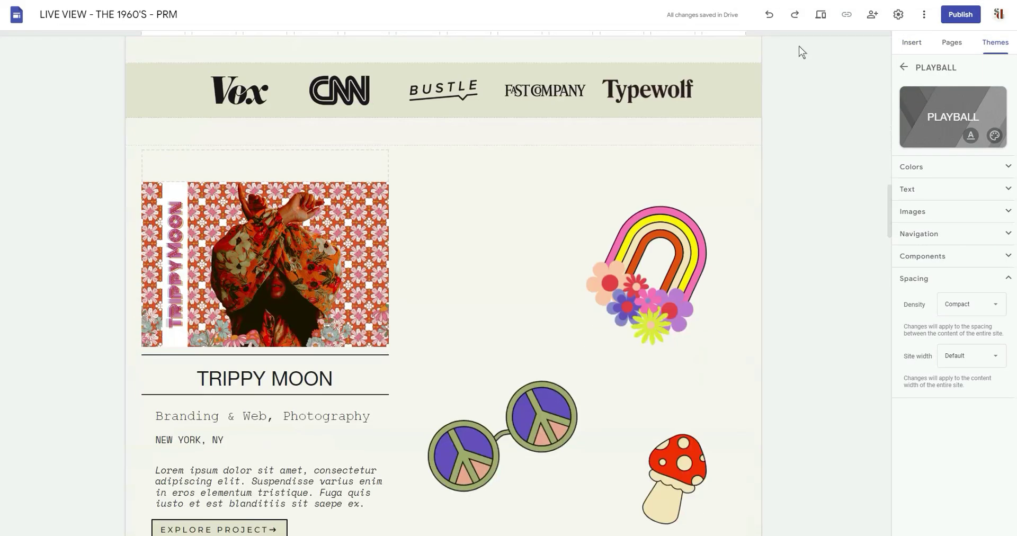
- Preview the 1960's site and look through its sections down to the client reviews
{"action": "left_click", "coordinate": [820, 14]}
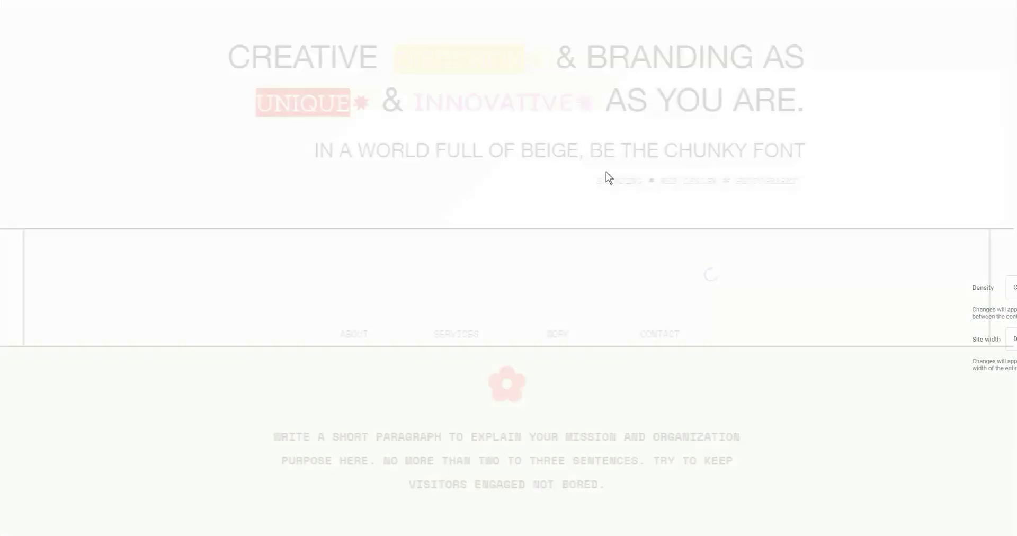
{"action": "scroll", "coordinate": [843, 245], "scroll_direction": "down", "scroll_amount": 20}
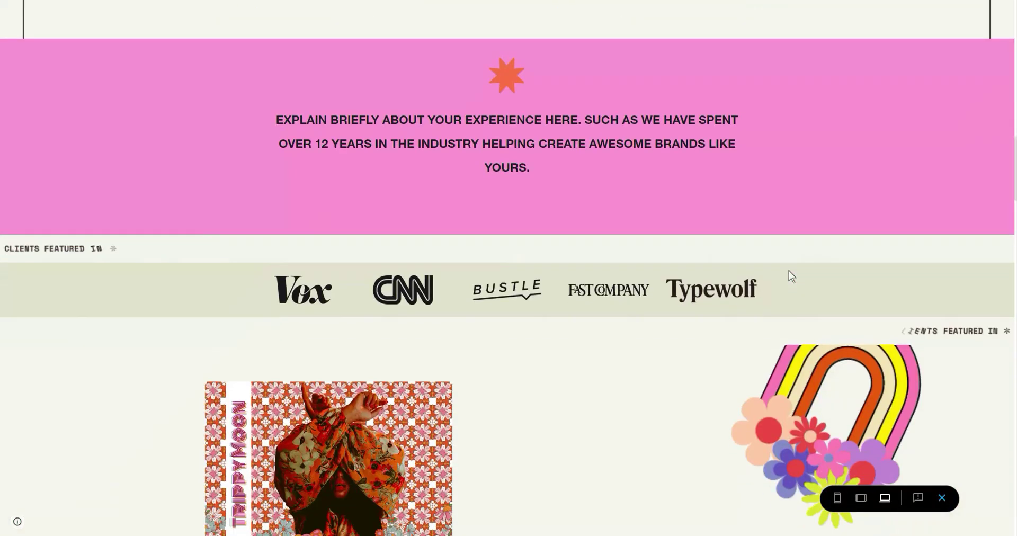
{"action": "scroll", "coordinate": [790, 268], "scroll_direction": "down", "scroll_amount": 20}
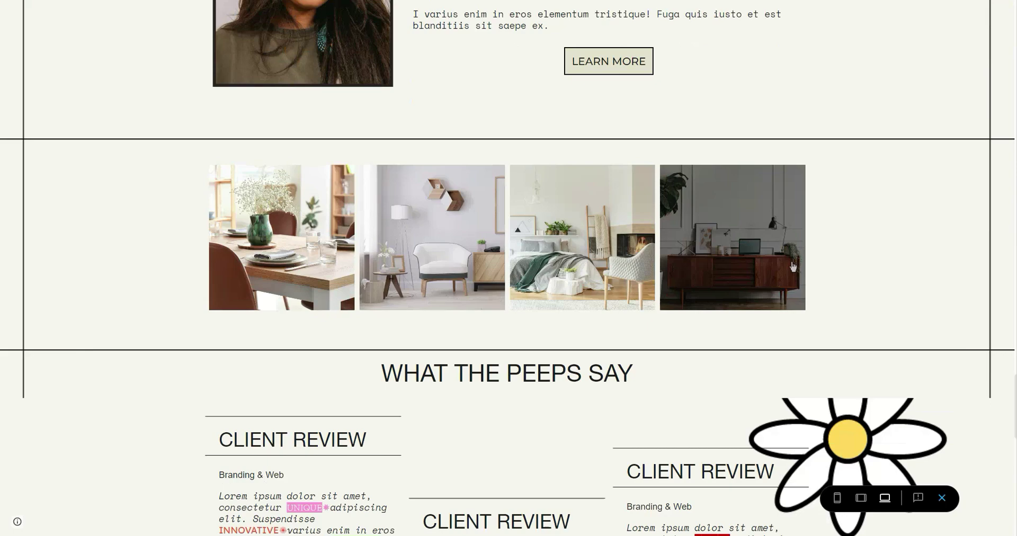
- Look through the rest of the default-width preview down to the footer and return to the start of the page
{"action": "scroll", "coordinate": [910, 275], "scroll_direction": "down", "scroll_amount": 8}
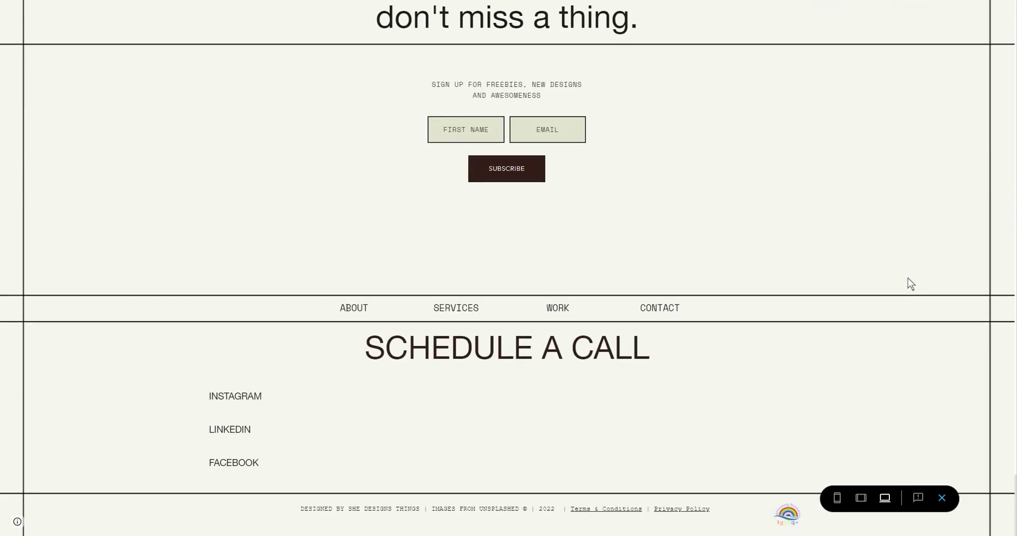
{"action": "scroll", "coordinate": [908, 277], "scroll_direction": "up", "scroll_amount": 8}
{"action": "scroll", "coordinate": [908, 277], "scroll_direction": "down", "scroll_amount": 8}
{"action": "scroll", "coordinate": [491, 307], "scroll_direction": "up", "scroll_amount": 20}
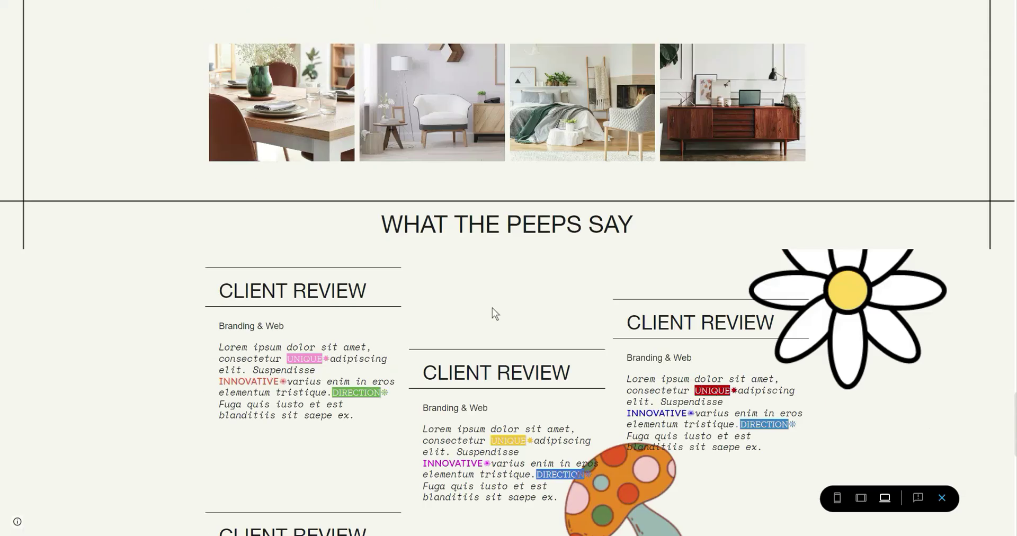
{"action": "scroll", "coordinate": [492, 307], "scroll_direction": "up", "scroll_amount": 20}
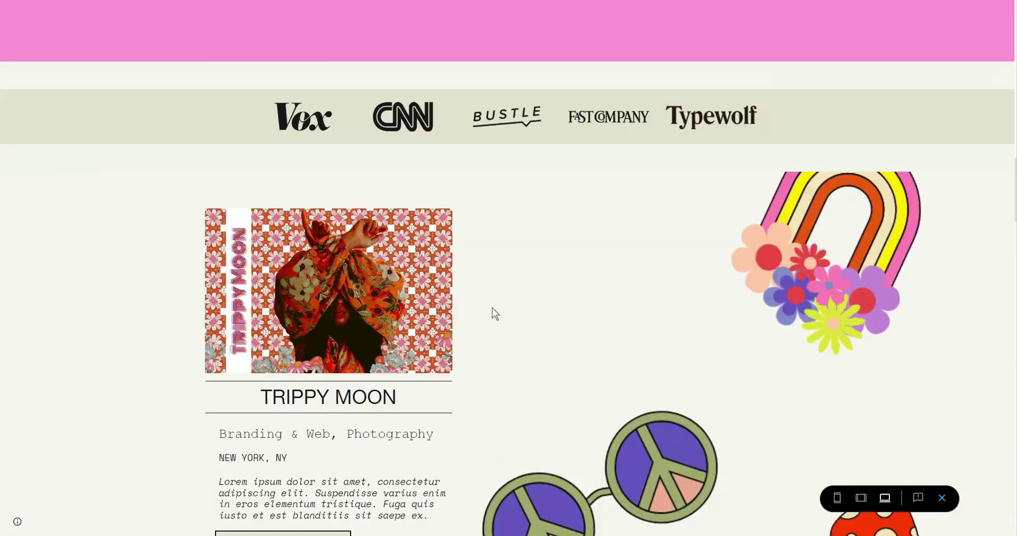
{"action": "scroll", "coordinate": [662, 272], "scroll_direction": "up", "scroll_amount": 10}
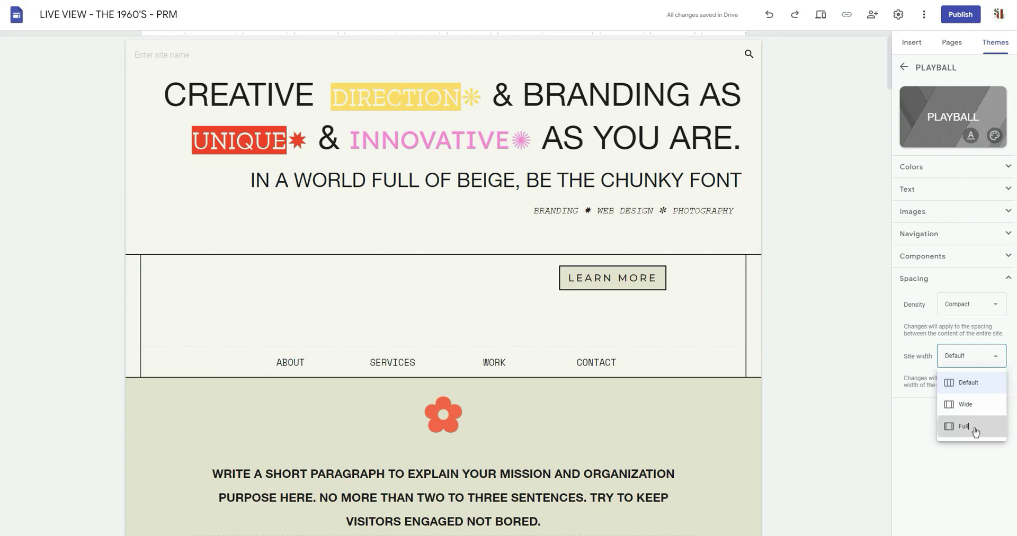
- Set the site width to Full and preview the page's header and its branding, web and photography columns
{"action": "left_click", "coordinate": [953, 420]}
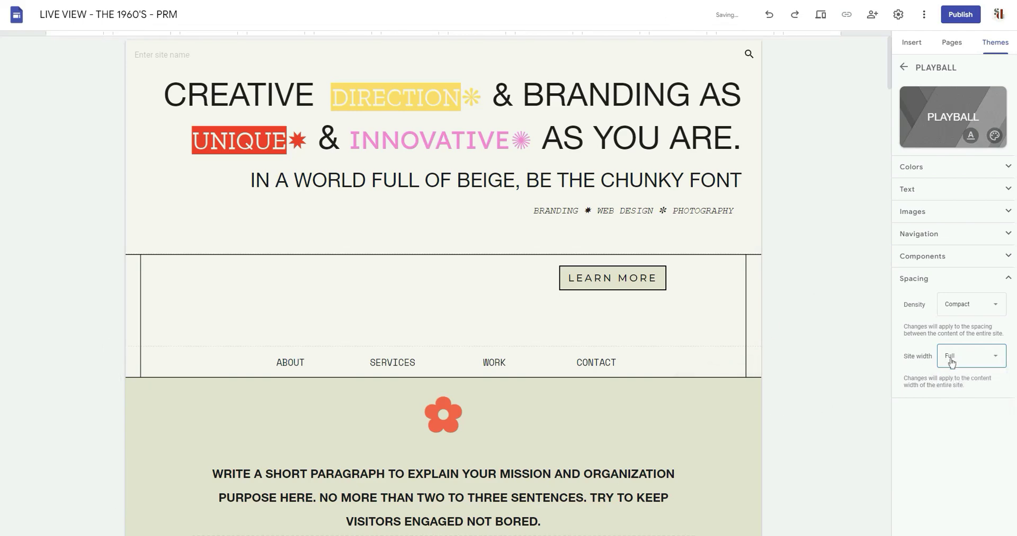
{"action": "left_click", "coordinate": [819, 21]}
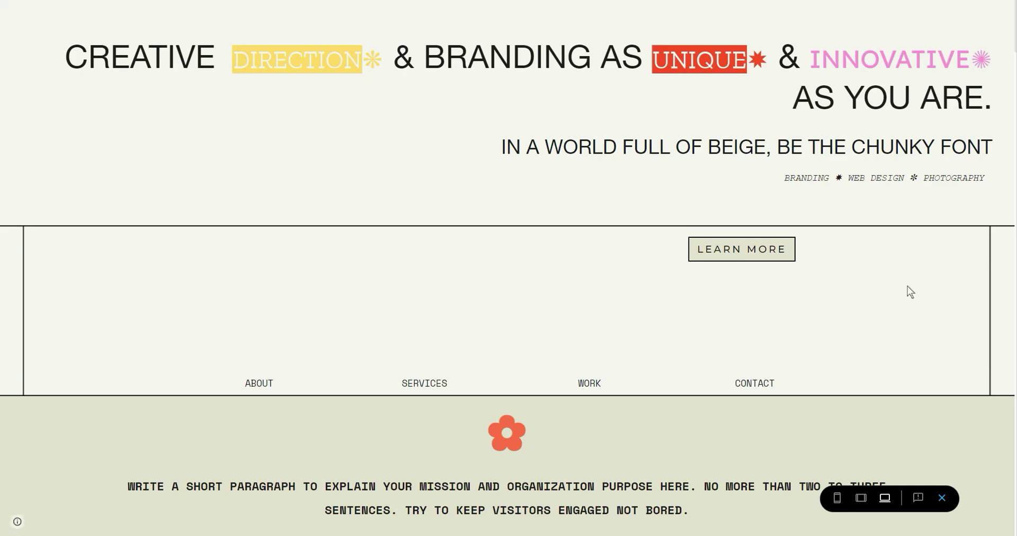
{"action": "scroll", "coordinate": [901, 289], "scroll_direction": "down", "scroll_amount": 5}
{"action": "scroll", "coordinate": [795, 227], "scroll_direction": "down", "scroll_amount": 10}
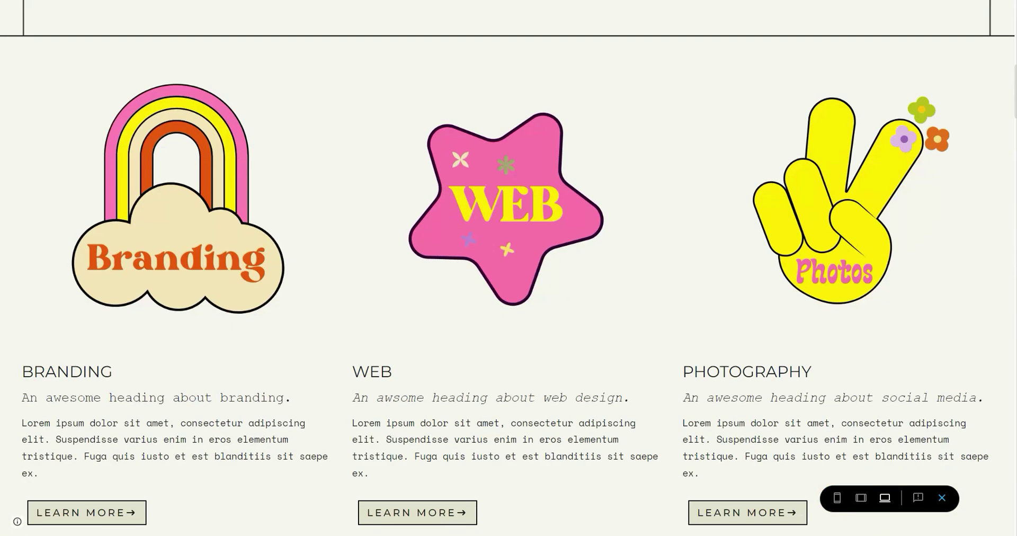
{"action": "scroll", "coordinate": [265, 302], "scroll_direction": "down", "scroll_amount": 1}
{"action": "scroll", "coordinate": [286, 296], "scroll_direction": "up", "scroll_amount": 5}
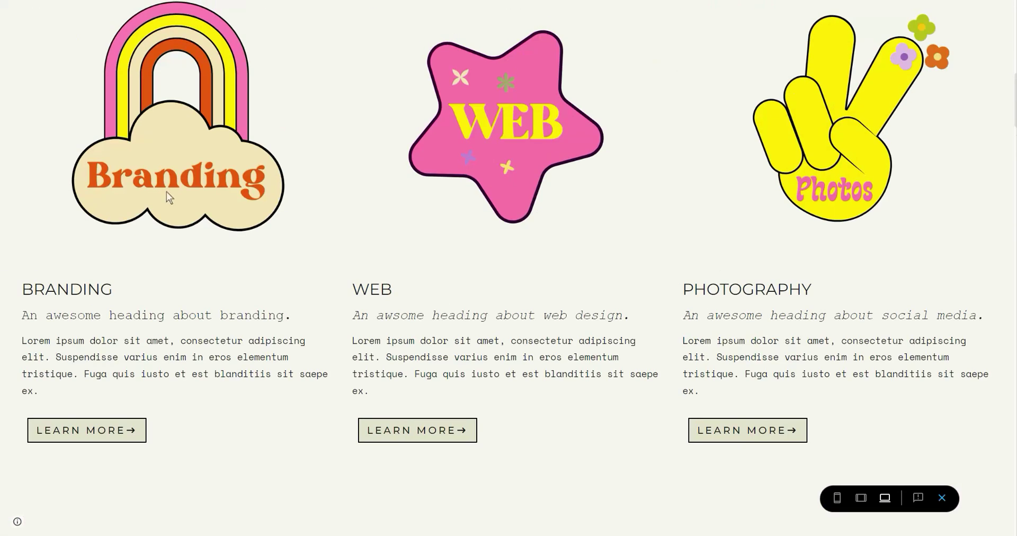
{"action": "scroll", "coordinate": [249, 298], "scroll_direction": "down", "scroll_amount": 10}
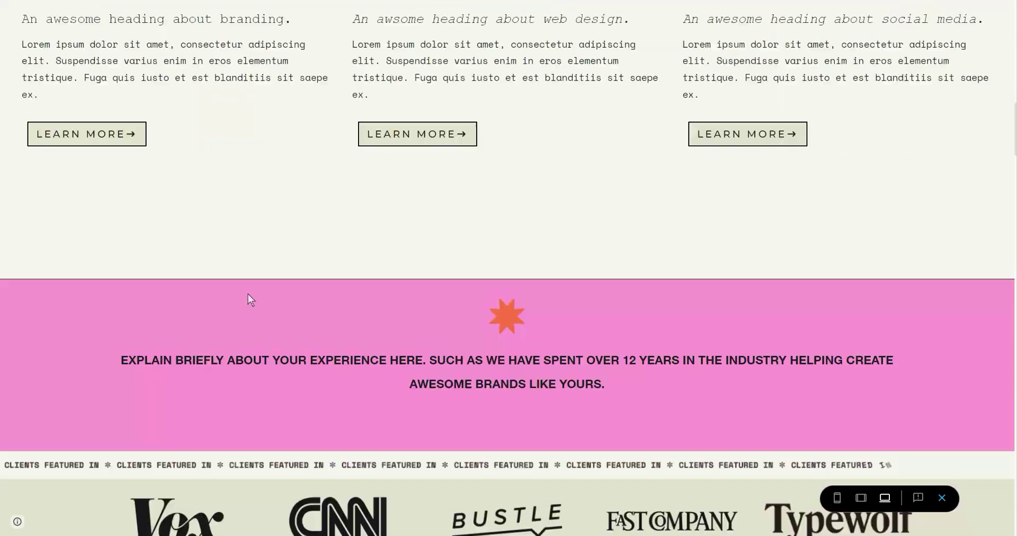
- Review the full-width preview from the Trippy Moon project through the image row and client reviews to the footer
{"action": "scroll", "coordinate": [709, 278], "scroll_direction": "down", "scroll_amount": 18}
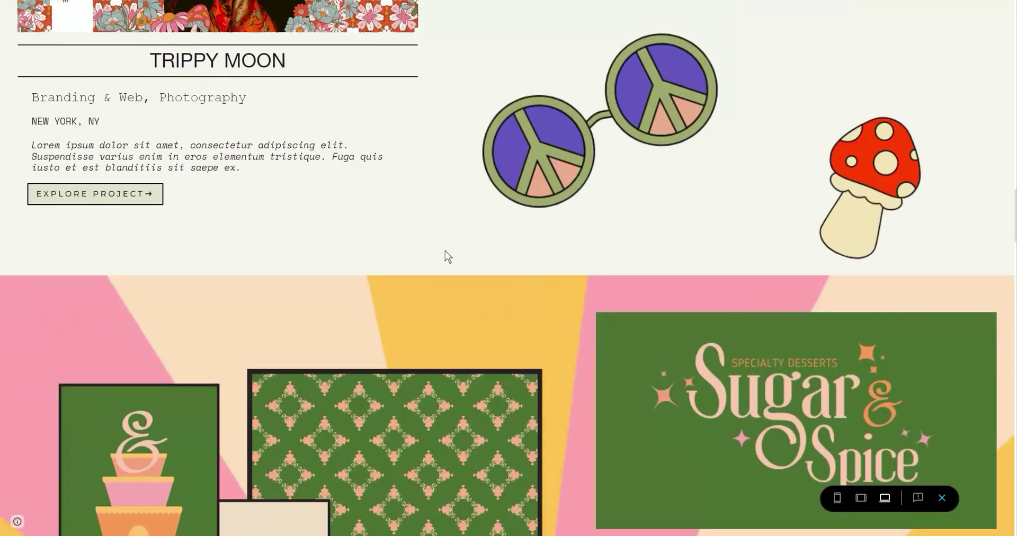
{"action": "scroll", "coordinate": [339, 235], "scroll_direction": "down", "scroll_amount": 3}
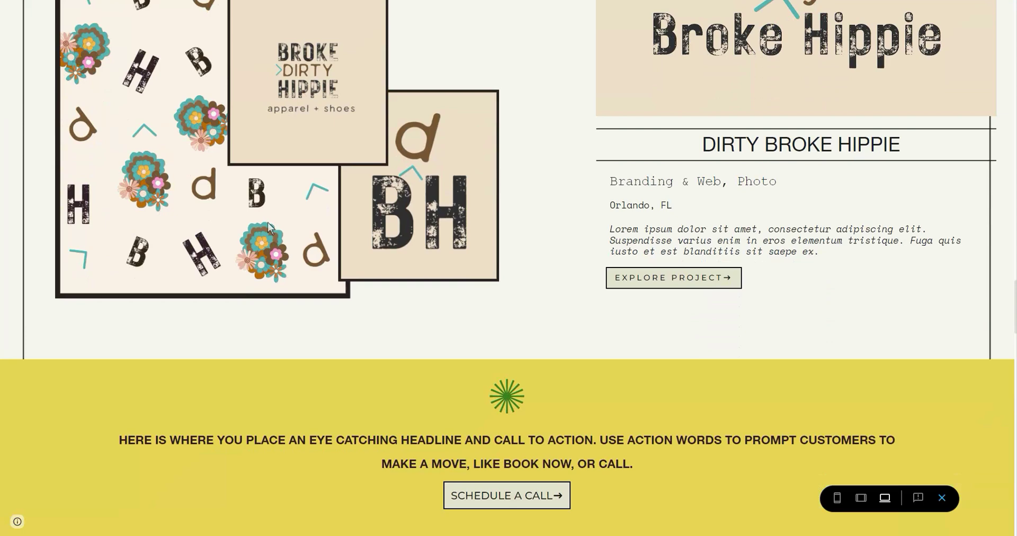
{"action": "scroll", "coordinate": [352, 297], "scroll_direction": "down", "scroll_amount": 17}
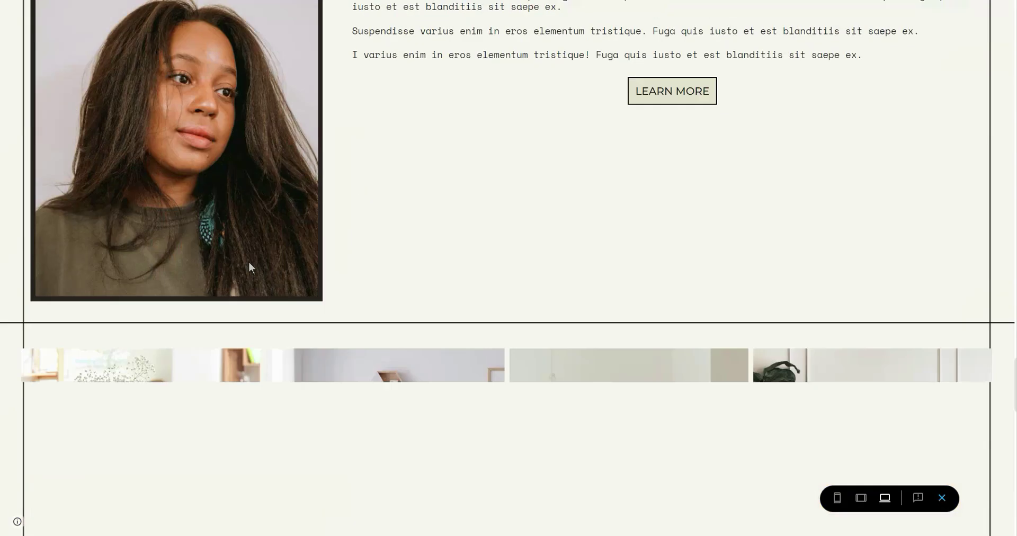
{"action": "scroll", "coordinate": [300, 160], "scroll_direction": "up", "scroll_amount": 3}
{"action": "scroll", "coordinate": [299, 160], "scroll_direction": "down", "scroll_amount": 8}
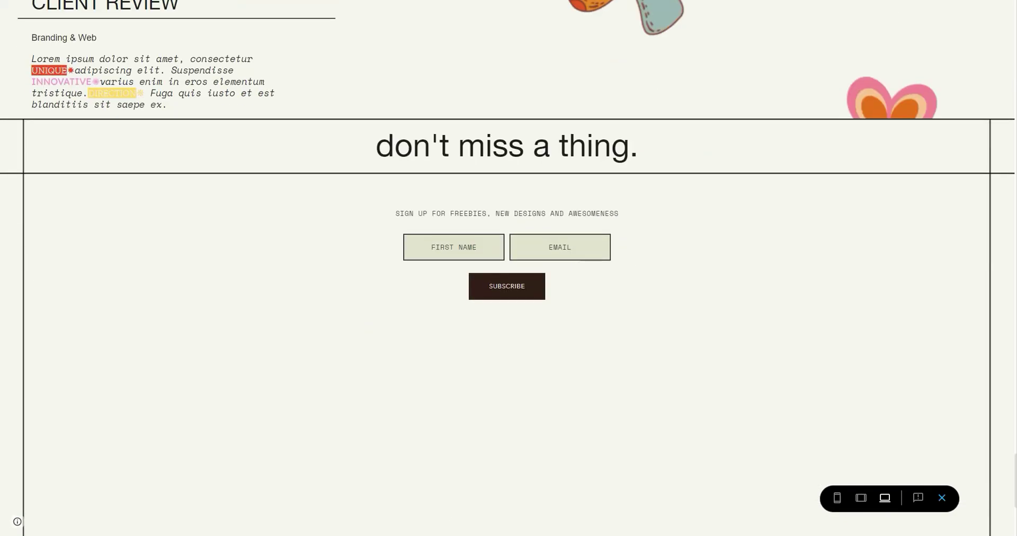
{"action": "scroll", "coordinate": [509, 265], "scroll_direction": "down", "scroll_amount": 6}
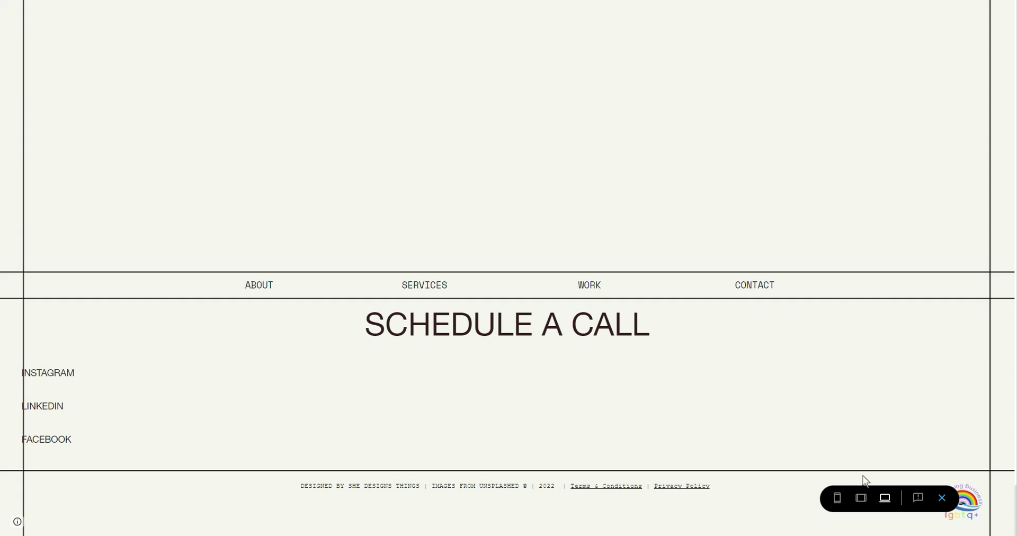
- Check the full-width site in the phone layout, focusing on its header and menu links, and close the preview
{"action": "left_click", "coordinate": [837, 498]}
{"action": "scroll", "coordinate": [533, 202], "scroll_direction": "up", "scroll_amount": 15}
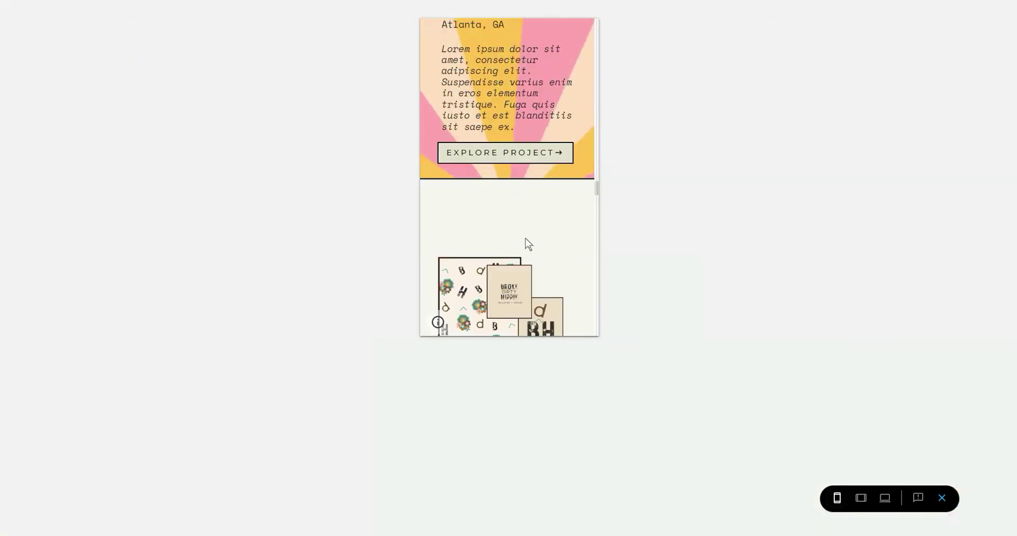
{"action": "scroll", "coordinate": [541, 246], "scroll_direction": "up", "scroll_amount": 10}
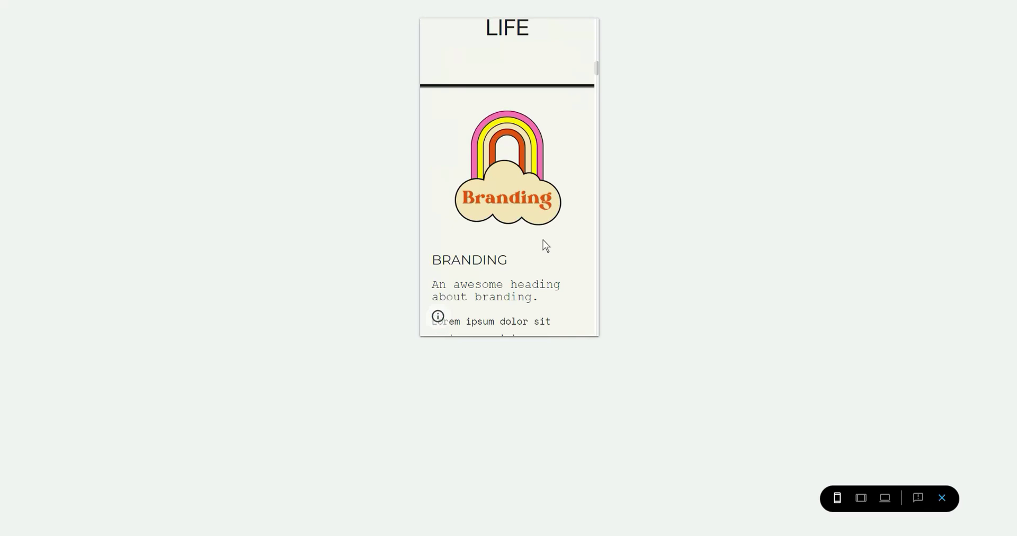
{"action": "scroll", "coordinate": [544, 243], "scroll_direction": "down", "scroll_amount": 3}
{"action": "scroll", "coordinate": [544, 239], "scroll_direction": "down", "scroll_amount": 1}
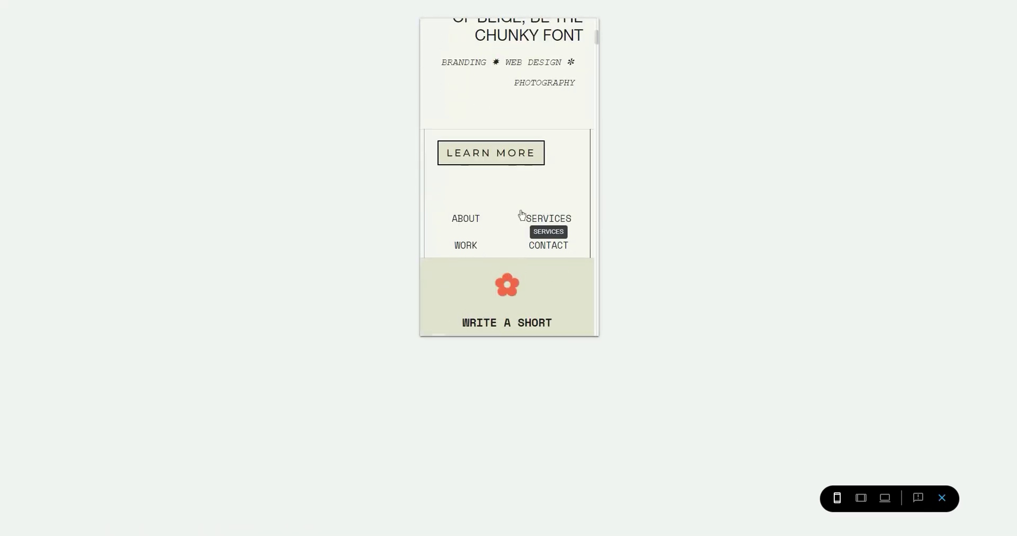
{"action": "scroll", "coordinate": [520, 213], "scroll_direction": "up", "scroll_amount": 5}
{"action": "scroll", "coordinate": [518, 270], "scroll_direction": "down", "scroll_amount": 7}
{"action": "scroll", "coordinate": [518, 270], "scroll_direction": "up", "scroll_amount": 3}
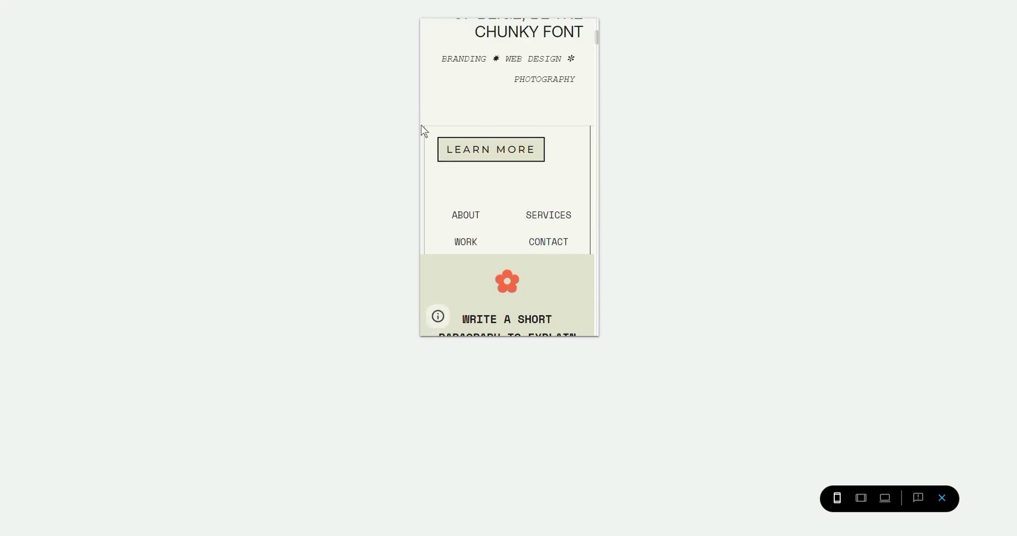
{"action": "left_click", "coordinate": [942, 498]}
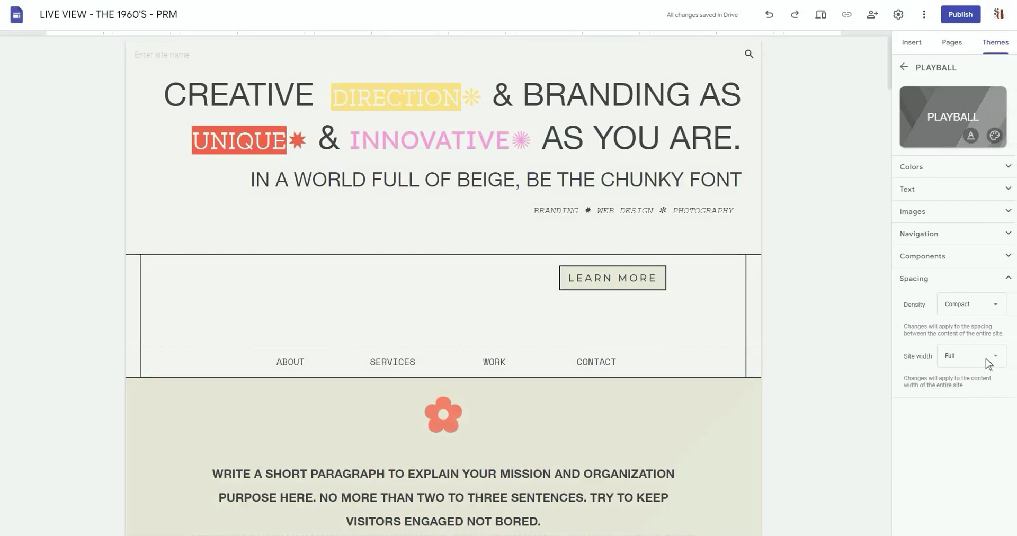
- Set the site width to Default and check the header and mission paragraph in the phone preview
{"action": "left_click", "coordinate": [975, 356]}
{"action": "left_click", "coordinate": [967, 382]}
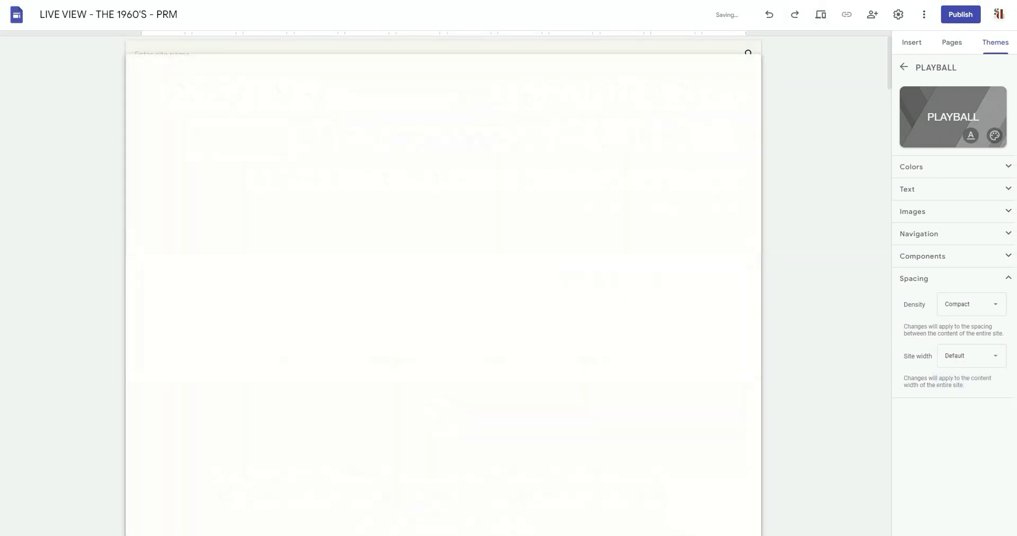
{"action": "left_click", "coordinate": [821, 14]}
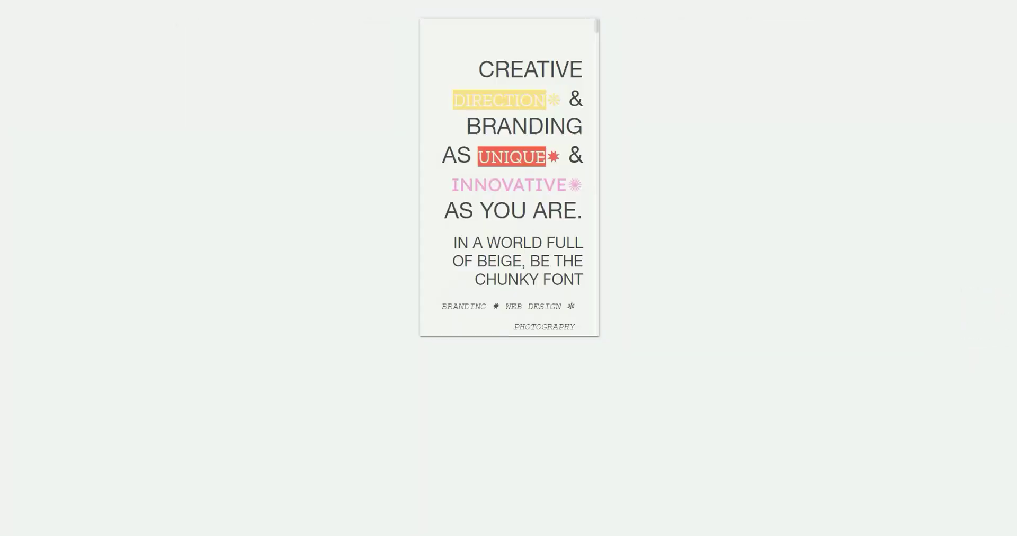
{"action": "scroll", "coordinate": [522, 225], "scroll_direction": "down", "scroll_amount": 10}
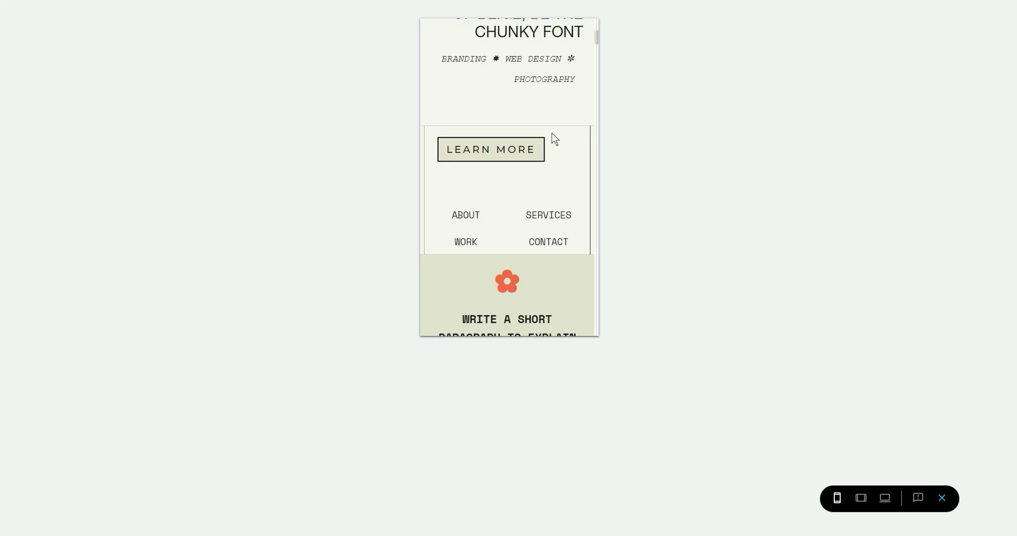
{"action": "scroll", "coordinate": [550, 139], "scroll_direction": "down", "scroll_amount": 8}
{"action": "scroll", "coordinate": [535, 289], "scroll_direction": "down", "scroll_amount": 2}
{"action": "scroll", "coordinate": [536, 288], "scroll_direction": "up", "scroll_amount": 15}
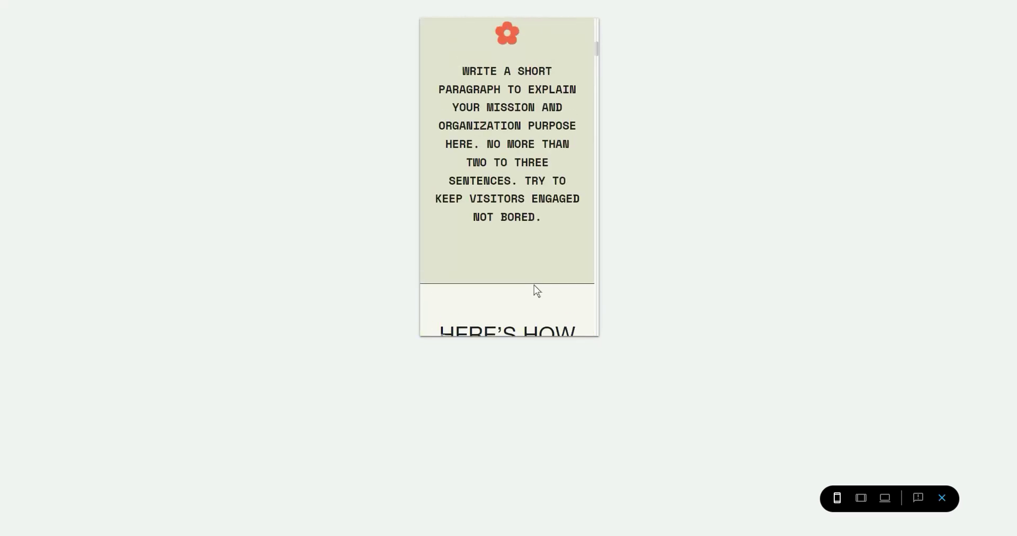
{"action": "scroll", "coordinate": [509, 175], "scroll_direction": "down", "scroll_amount": 3}
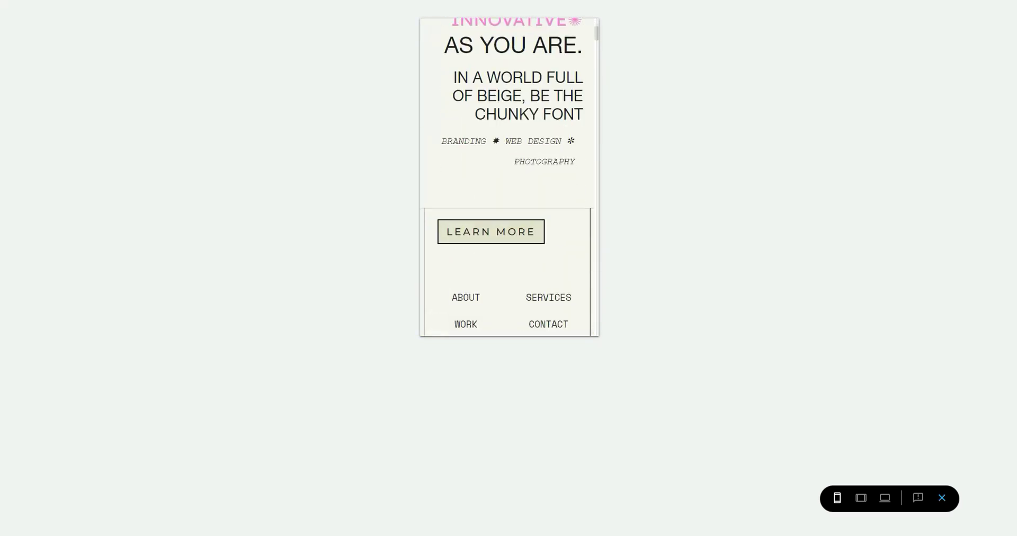
{"action": "left_click", "coordinate": [946, 497]}
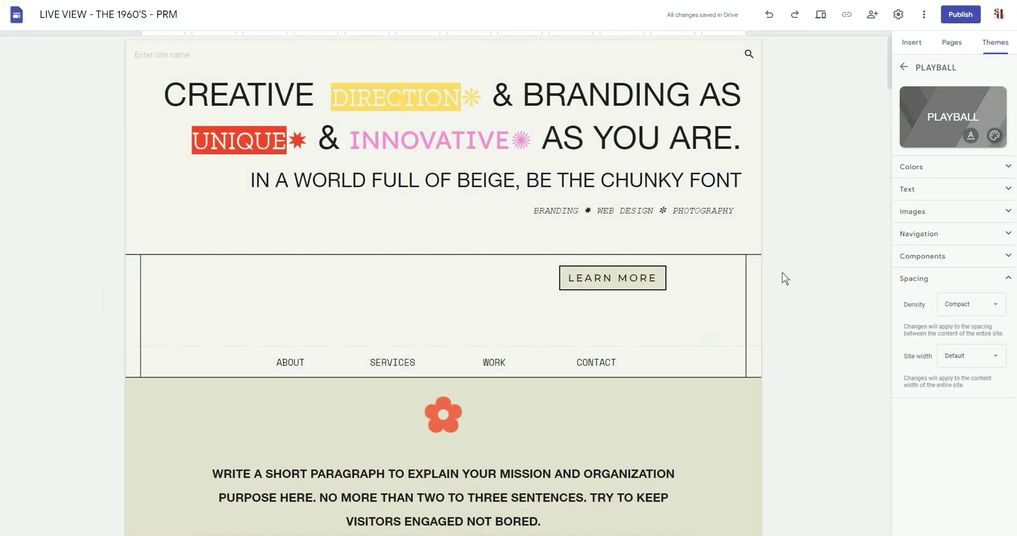
- Examine the page sections in the editor from the header down to the client reviews and back
{"action": "scroll", "coordinate": [394, 331], "scroll_direction": "down", "scroll_amount": 1}
{"action": "scroll", "coordinate": [393, 331], "scroll_direction": "down", "scroll_amount": 4}
{"action": "scroll", "coordinate": [393, 332], "scroll_direction": "up", "scroll_amount": 4}
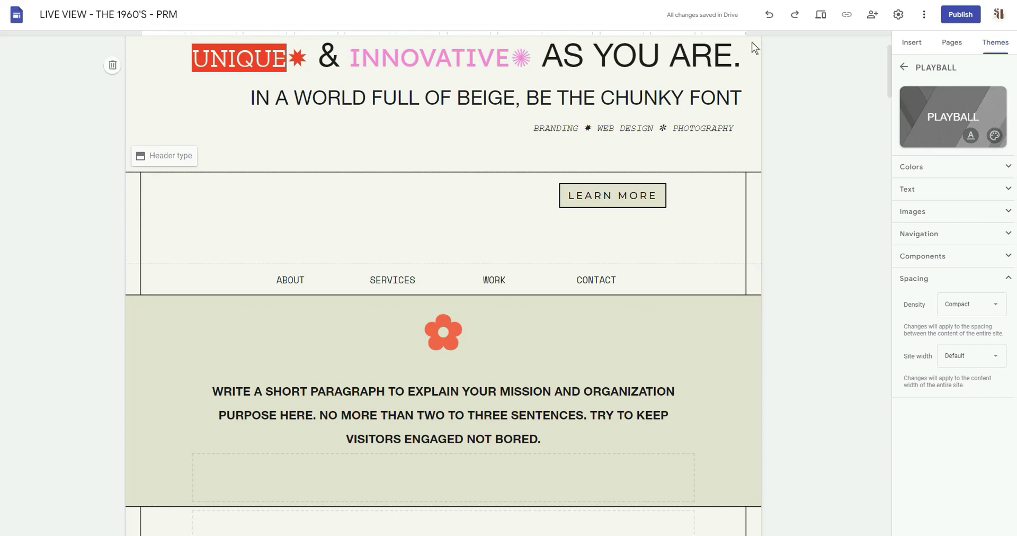
{"action": "scroll", "coordinate": [800, 366], "scroll_direction": "down", "scroll_amount": 20}
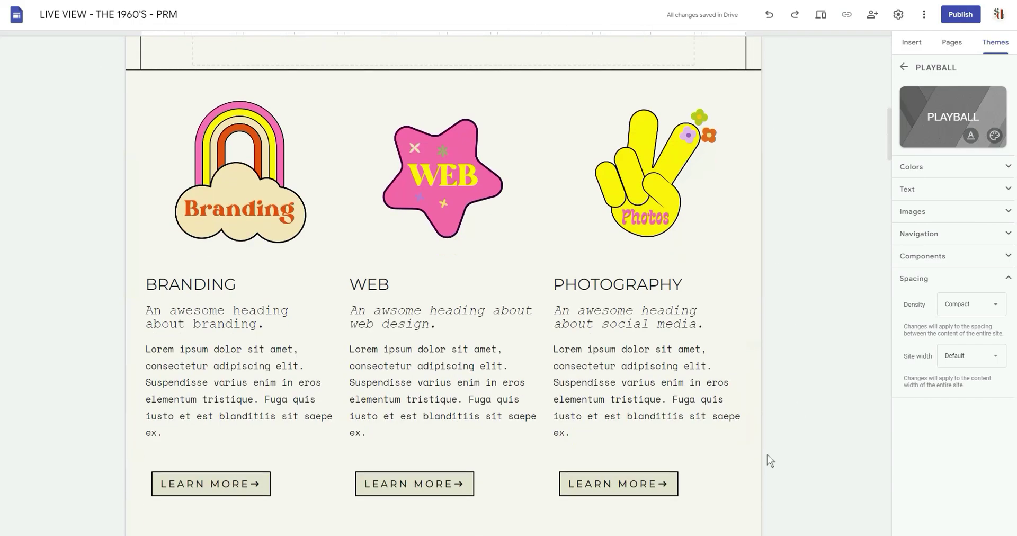
{"action": "scroll", "coordinate": [759, 406], "scroll_direction": "down", "scroll_amount": 20}
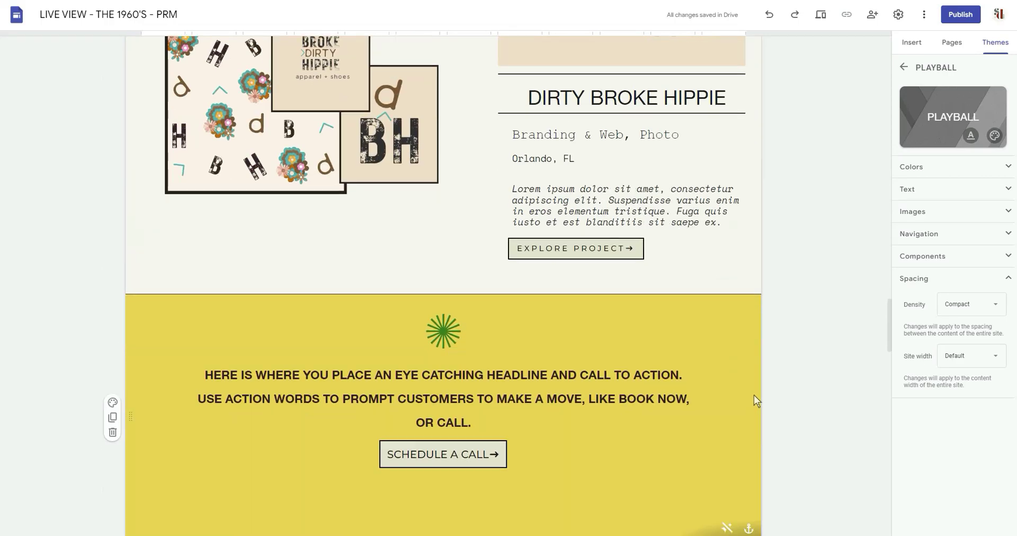
{"action": "scroll", "coordinate": [752, 385], "scroll_direction": "down", "scroll_amount": 8}
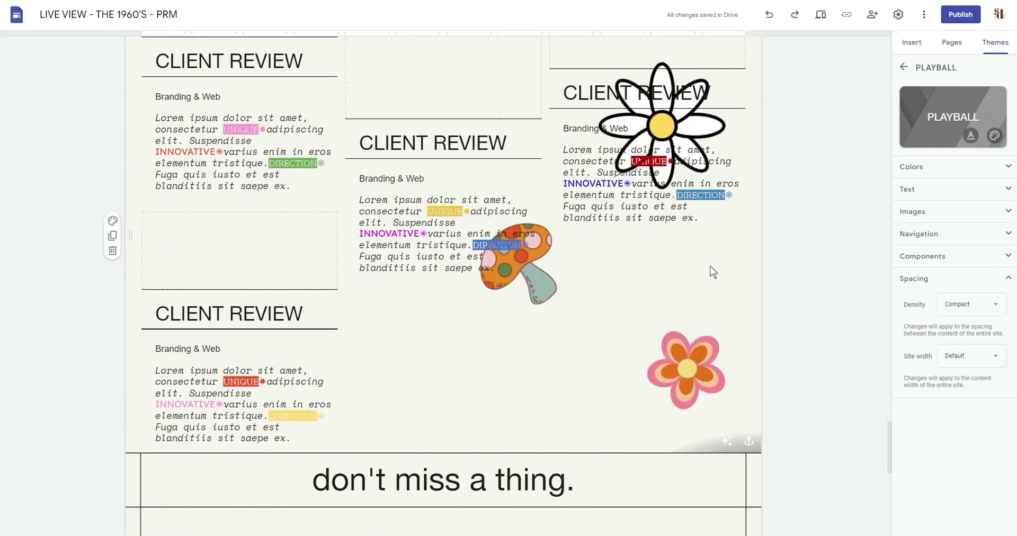
{"action": "scroll", "coordinate": [689, 228], "scroll_direction": "up", "scroll_amount": 20}
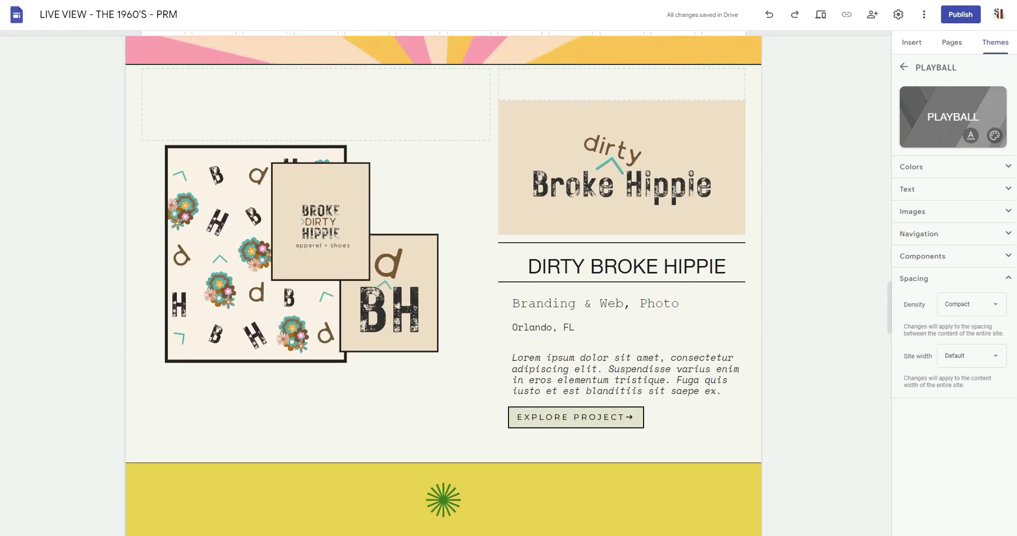
{"action": "scroll", "coordinate": [688, 227], "scroll_direction": "up", "scroll_amount": 15}
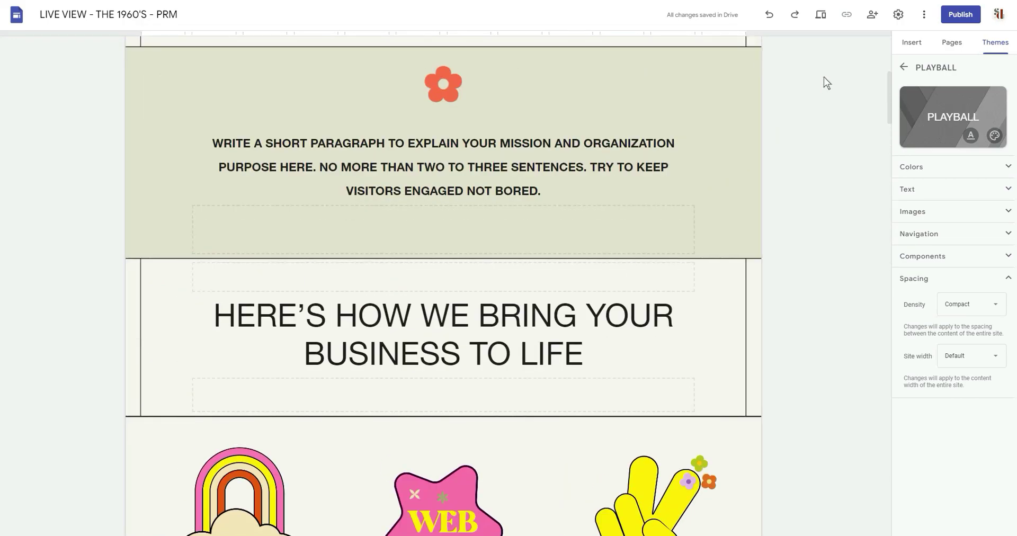
{"action": "scroll", "coordinate": [825, 84], "scroll_direction": "up", "scroll_amount": 5}
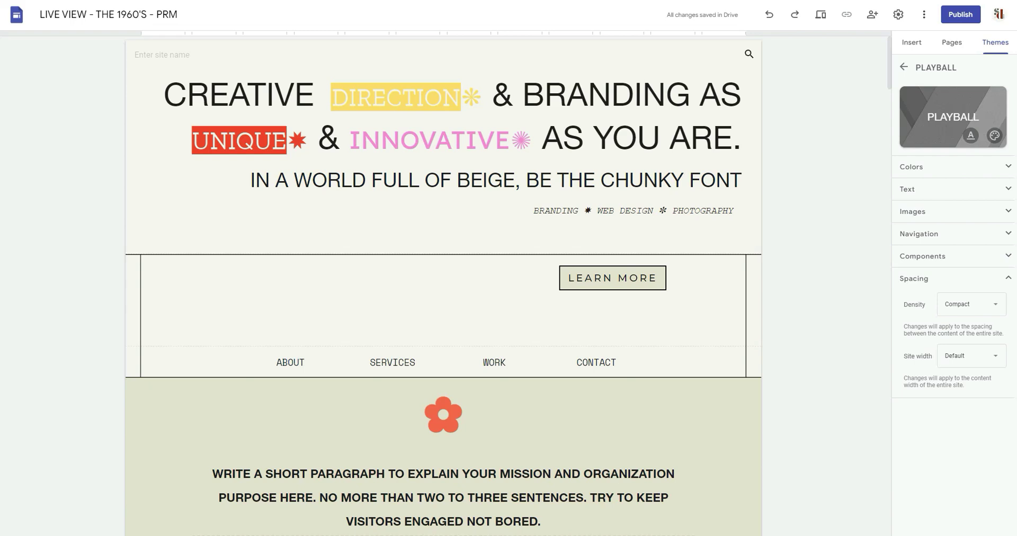